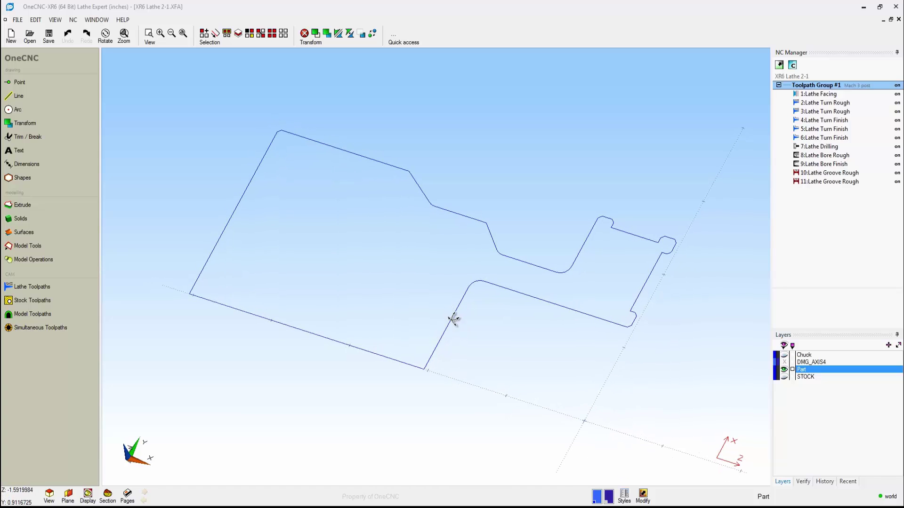
Snap the tilted lathe profile to a flat front view with the Home key
key("Home")
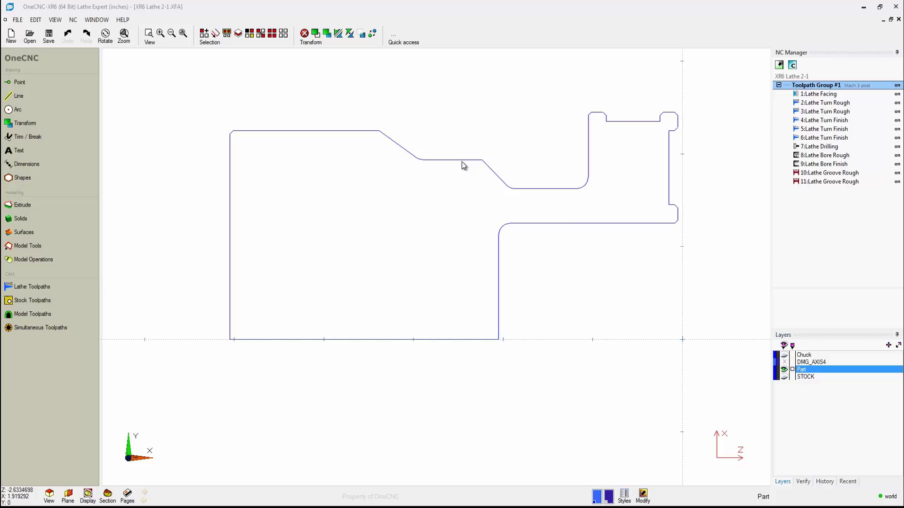
Import XR6 Lathe 2-3.STP as a Step file, accepting the import options and closing the report
left_click(29, 35)
left_click(453, 331)
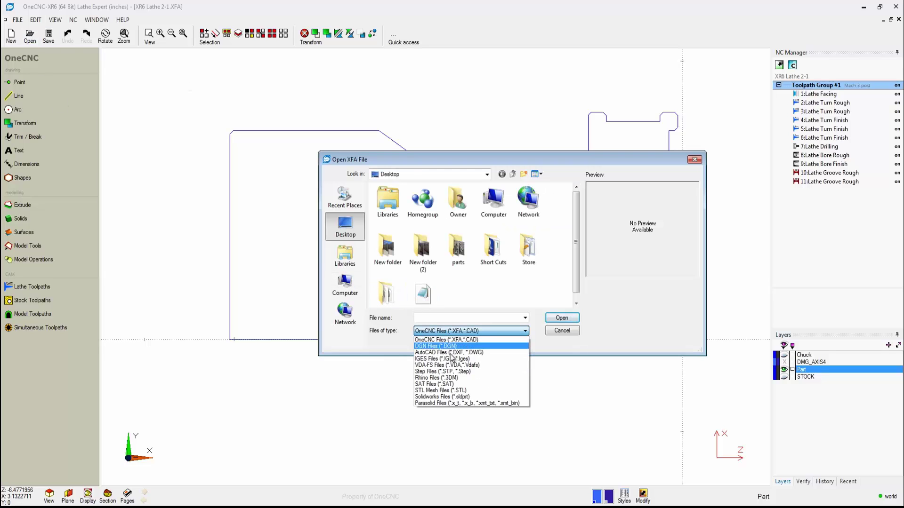
left_click(451, 371)
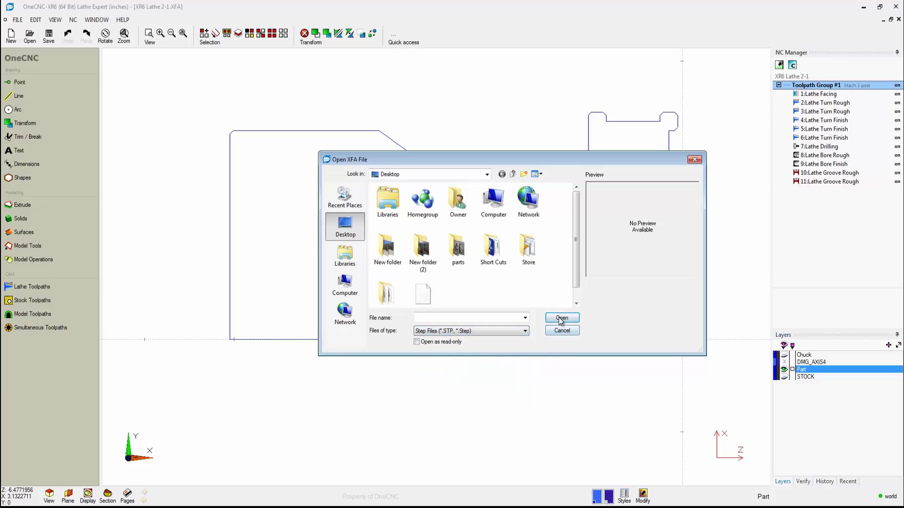
double_click(435, 301)
left_click(457, 274)
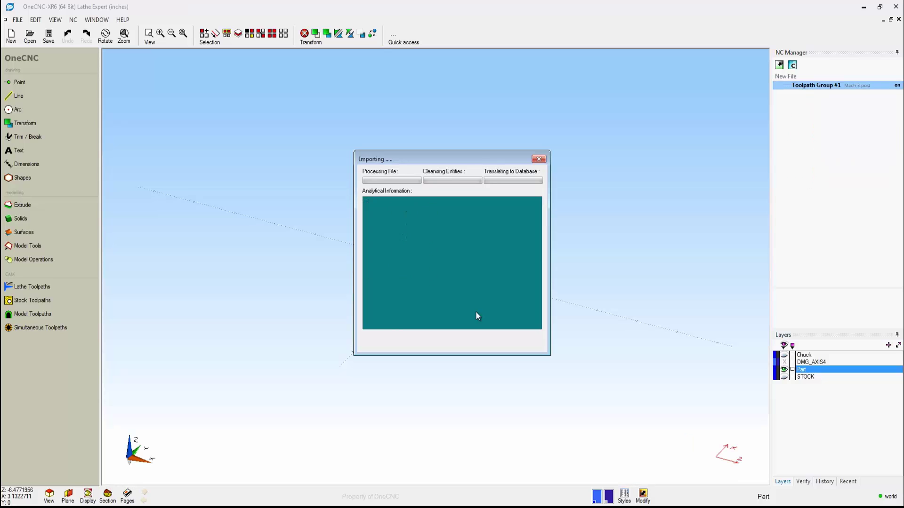
left_click(458, 352)
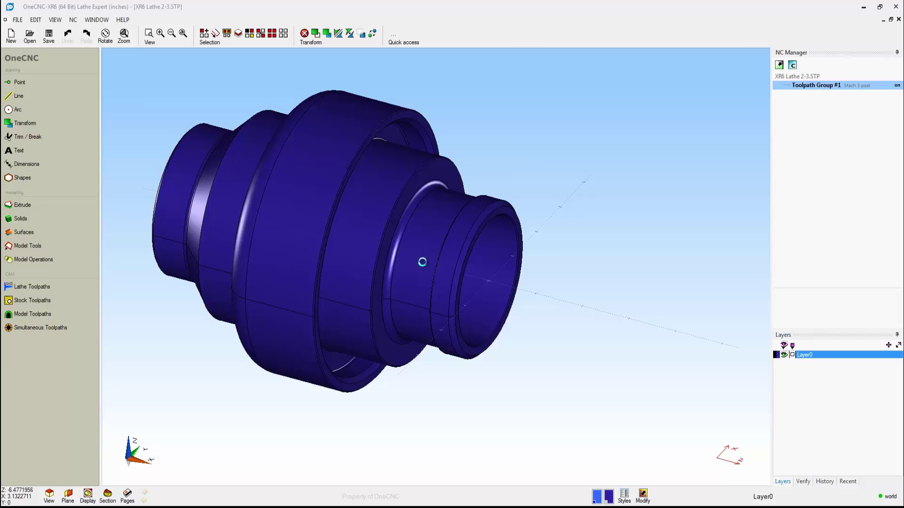
Orbit the solid part, then pick a near-front standard view from Select View
middle_click_drag(444, 245, 437, 280)
right_click(437, 280)
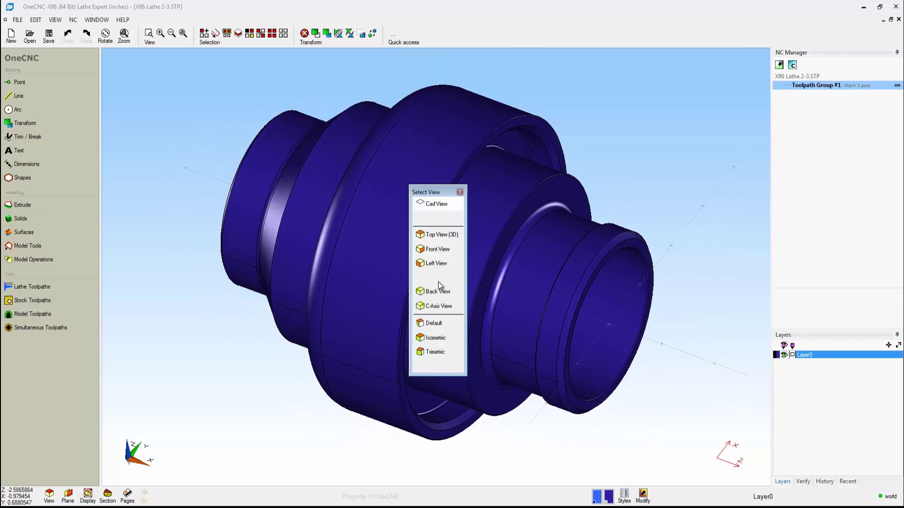
left_click(439, 282)
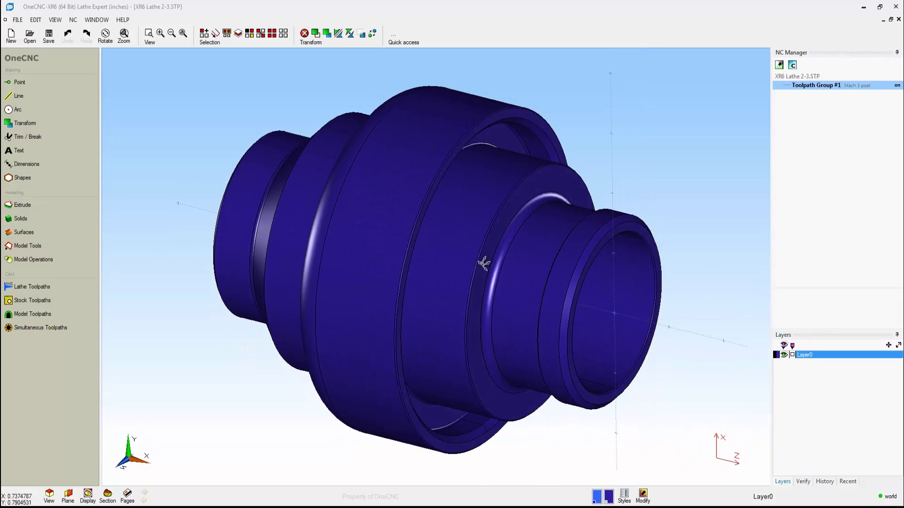
Extract the lathe profile from the solid STEP model using Model Tools
left_click(48, 249)
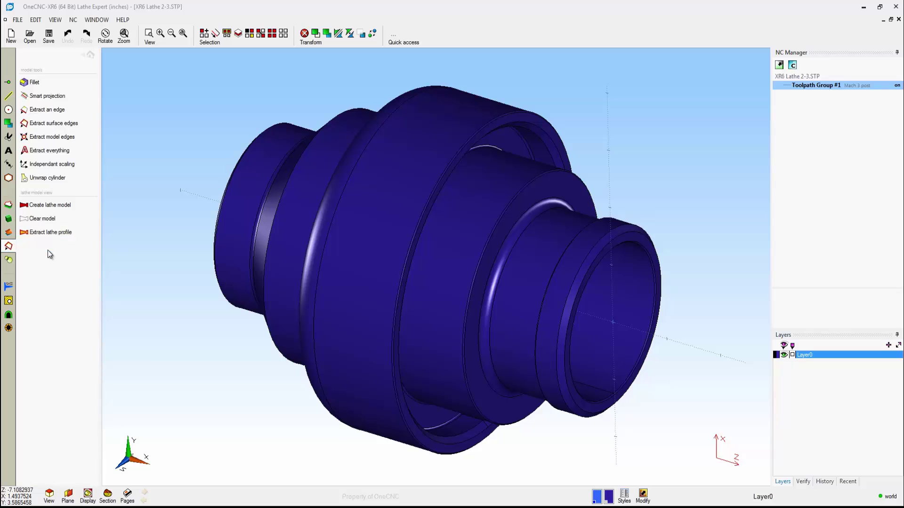
left_click(52, 236)
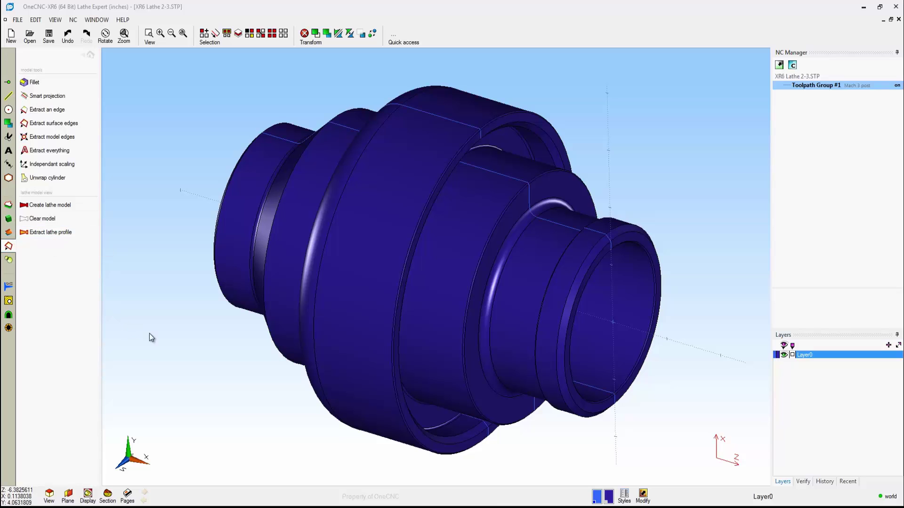
left_click(366, 318)
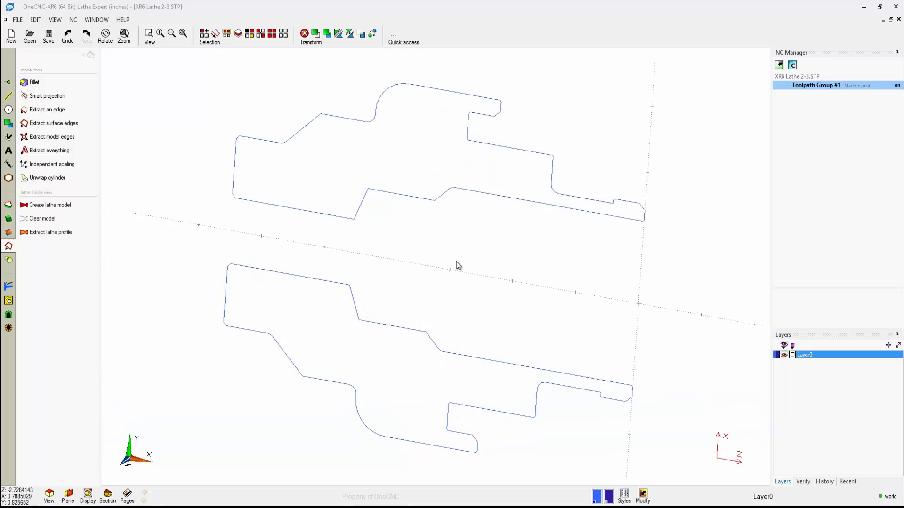
Close the STP document without saving, returning to XR6 Lathe 2-1.XFA
scroll(462, 254, "down", 2)
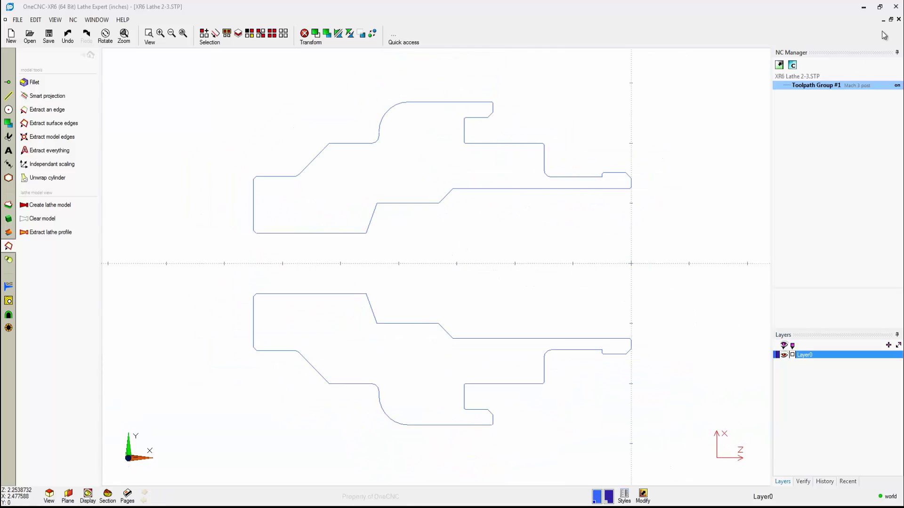
left_click(898, 19)
left_click(452, 270)
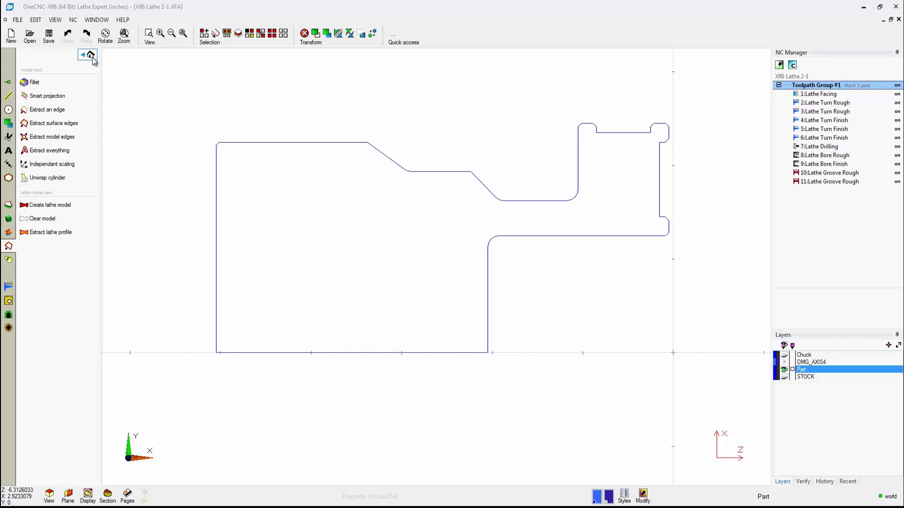
Go back to the main tool list and show the Lathe Toolpaths cycle list
left_click(90, 55)
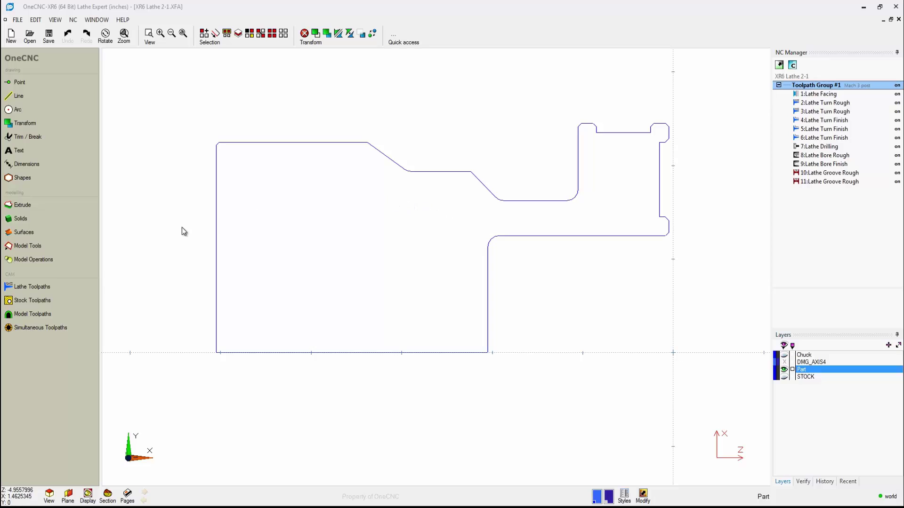
left_click(50, 286)
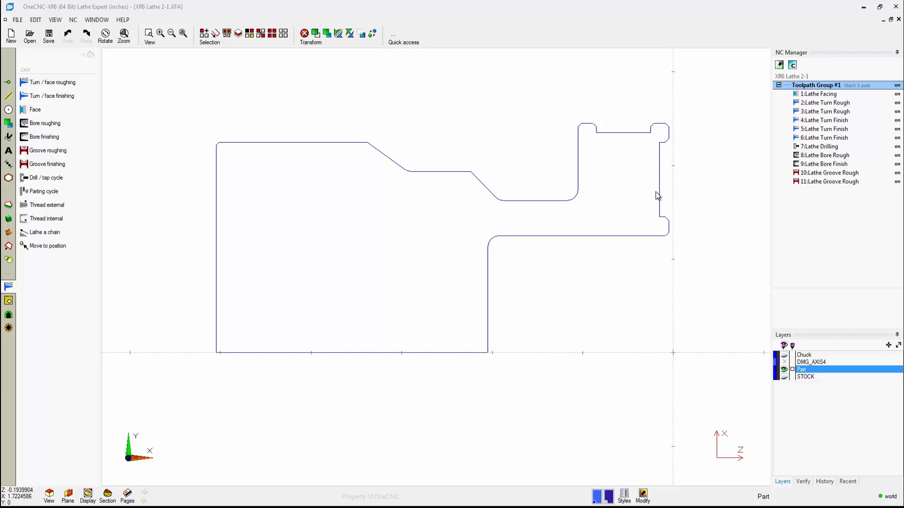
left_click(91, 55)
middle_click_drag(452, 206, 450, 218)
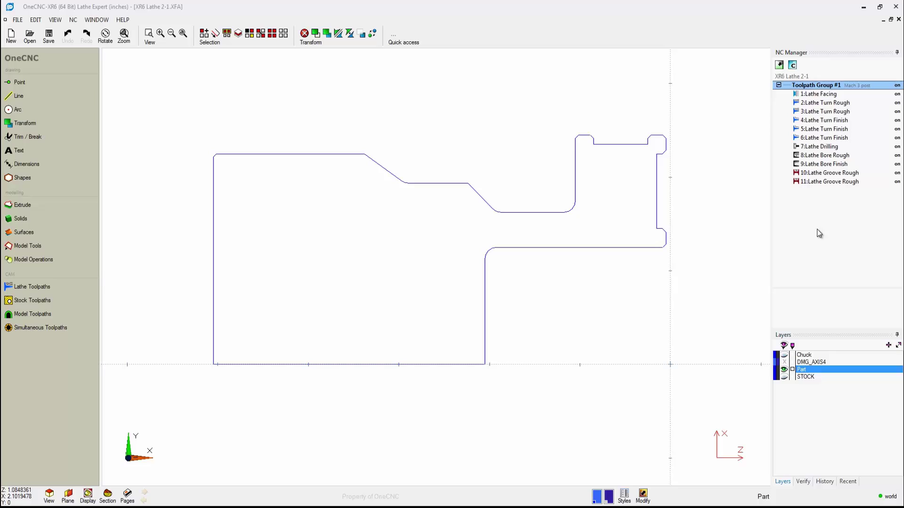
Preview toolpaths 3 Turn Rough, 8 Bore Rough, 9 Bore Finish, then 10 and 11 Groove Rough
left_click(823, 112)
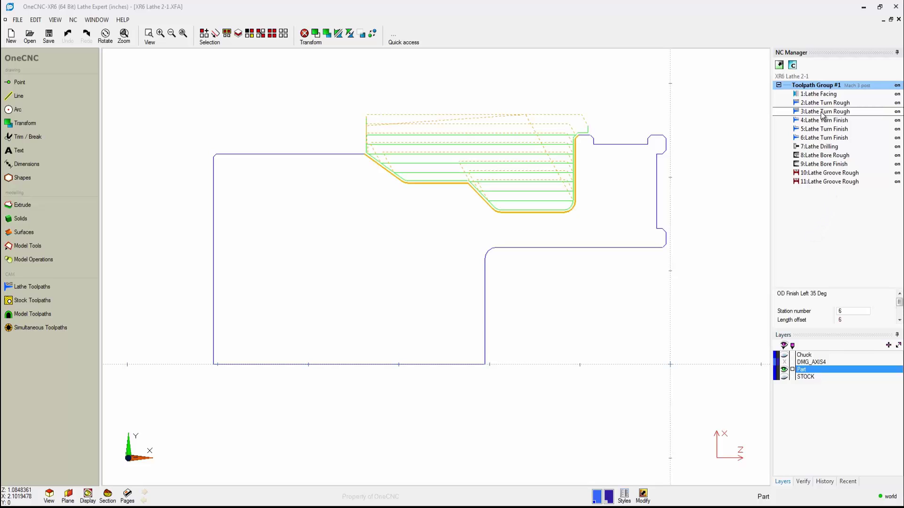
left_click(827, 156)
left_click(827, 165)
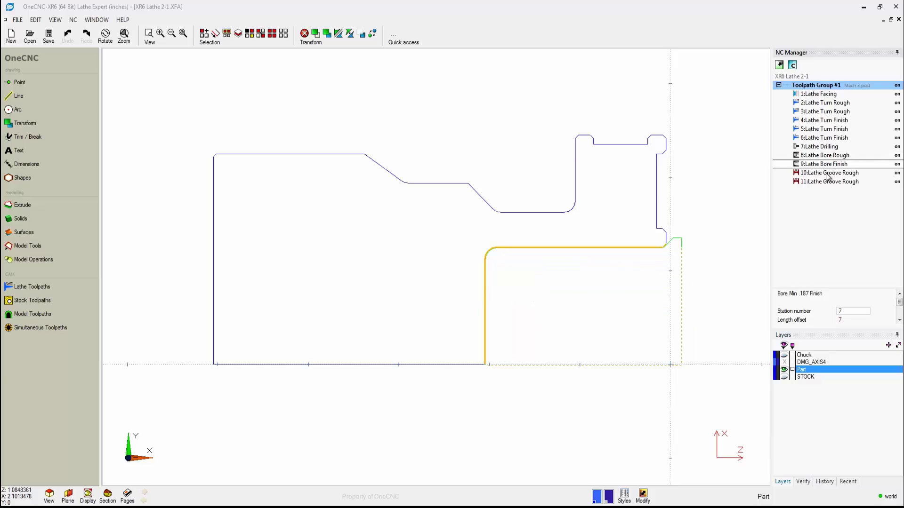
left_click(827, 174)
left_click(828, 183)
left_click(828, 174)
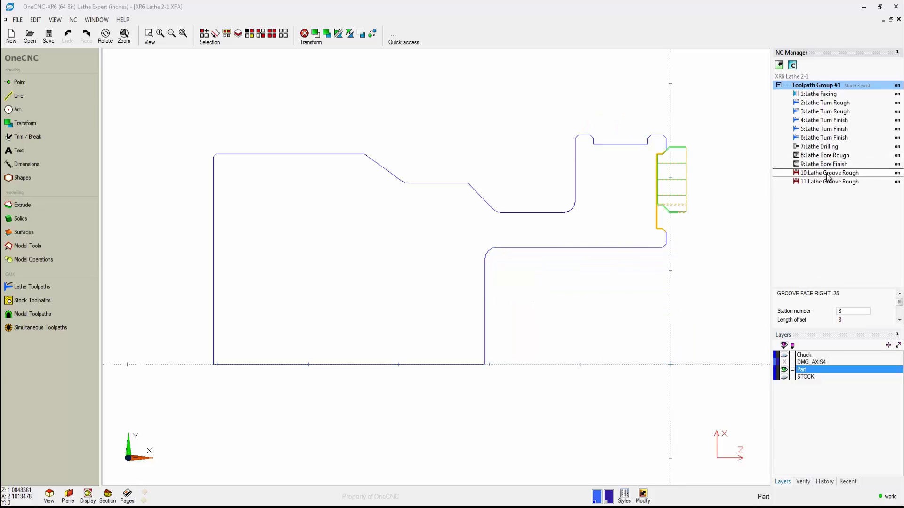
left_click(831, 183)
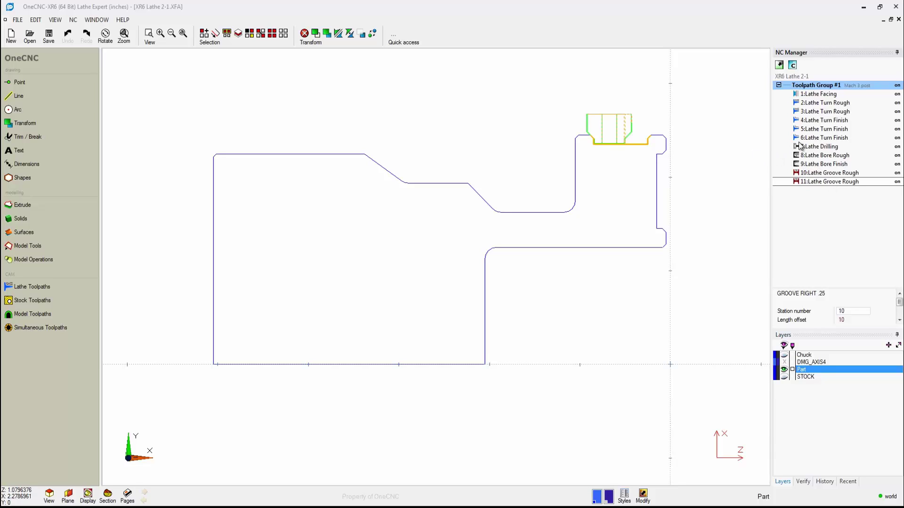
Edit 3:Lathe Turn Rough, step through its wizard pages, and finish to regenerate the toolpath
right_click(825, 115)
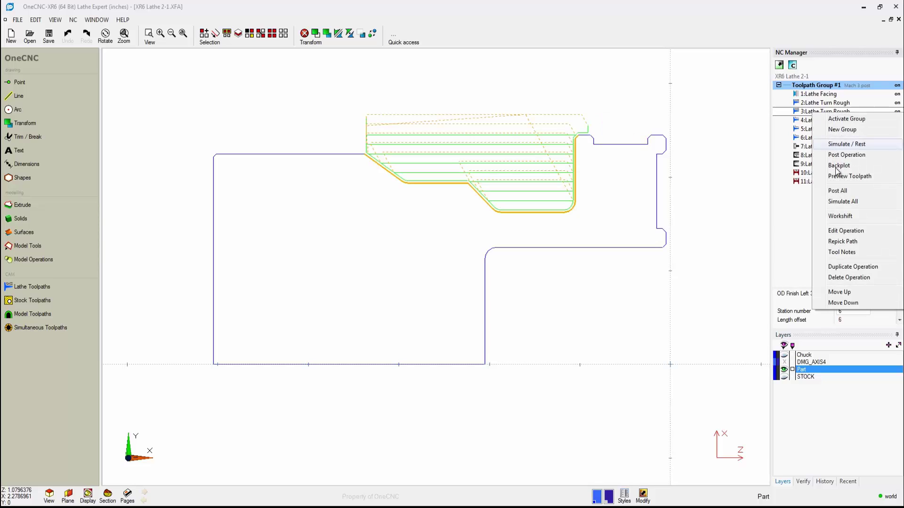
left_click(823, 224)
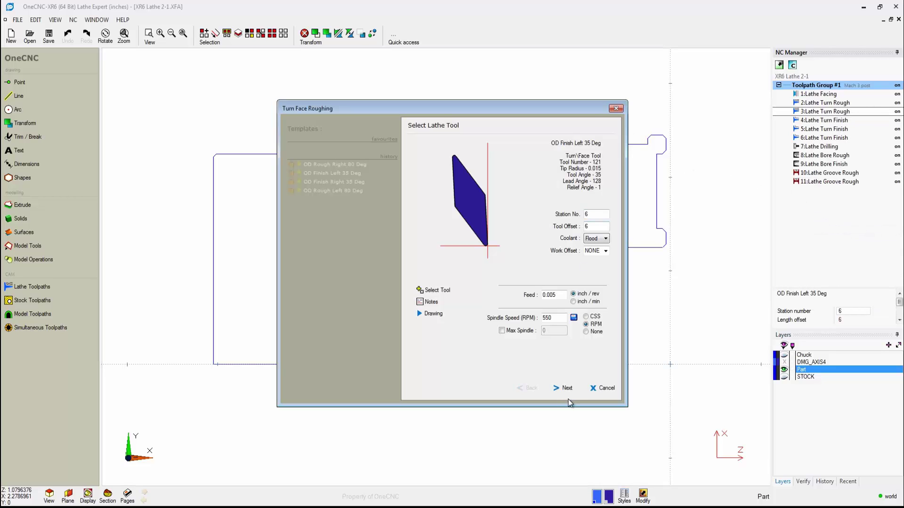
left_click(570, 391)
left_click(570, 391)
left_click(571, 392)
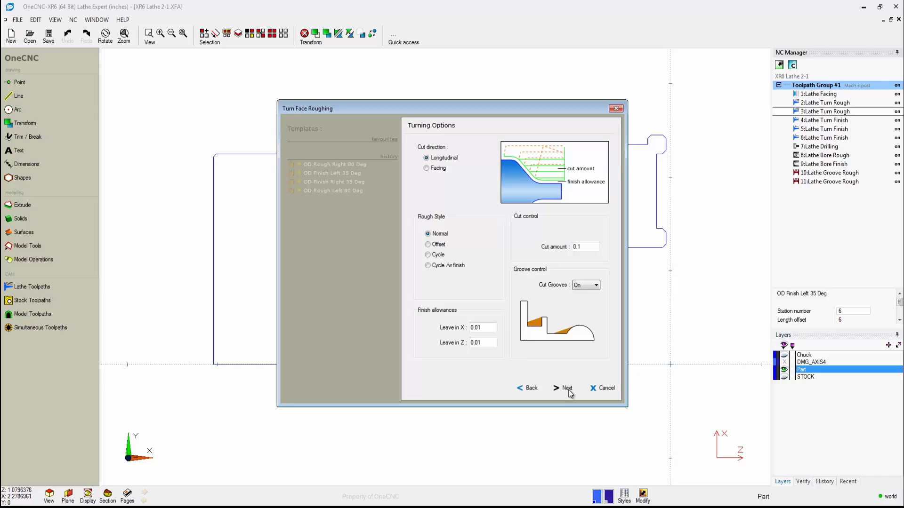
left_click(567, 389)
left_click(567, 389)
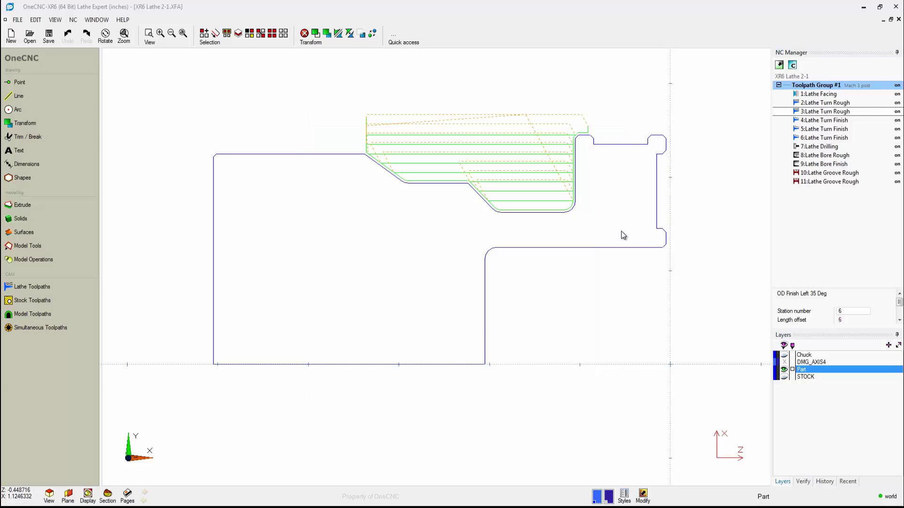
scroll(627, 245, "down", 1)
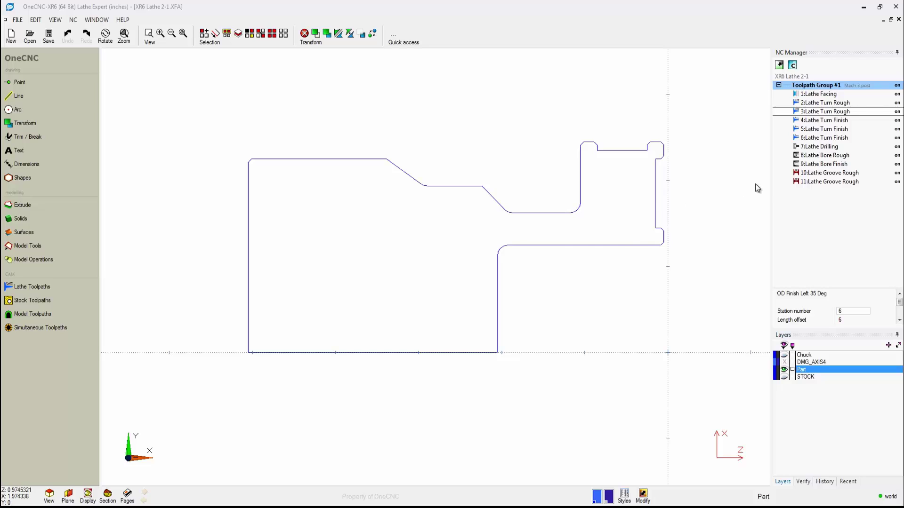
Preview 7:Lathe Drilling, reposition it in the tree, and orbit the profile into 3-D
left_click(816, 148)
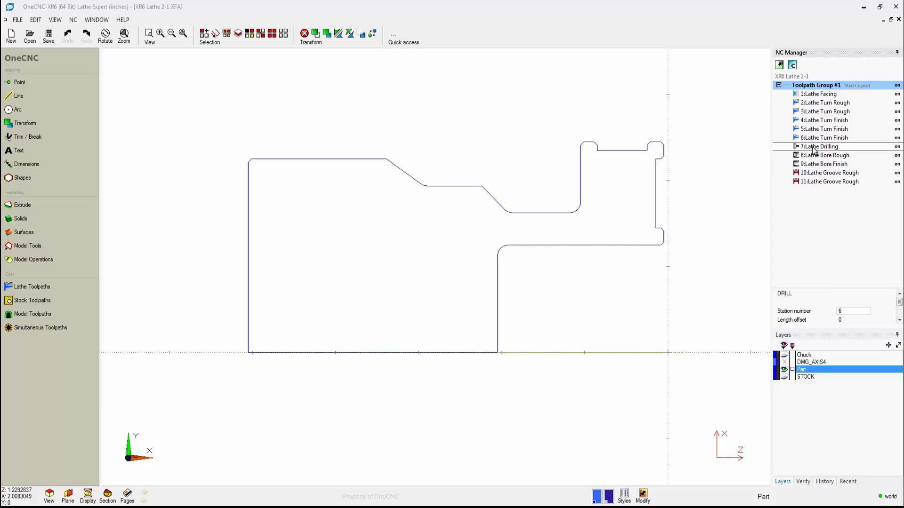
mouse_move(813, 150)
left_mouse_down()
mouse_move(817, 188)
mouse_move(816, 102)
mouse_move(818, 150)
left_mouse_up()
middle_click_drag(553, 165, 513, 182)
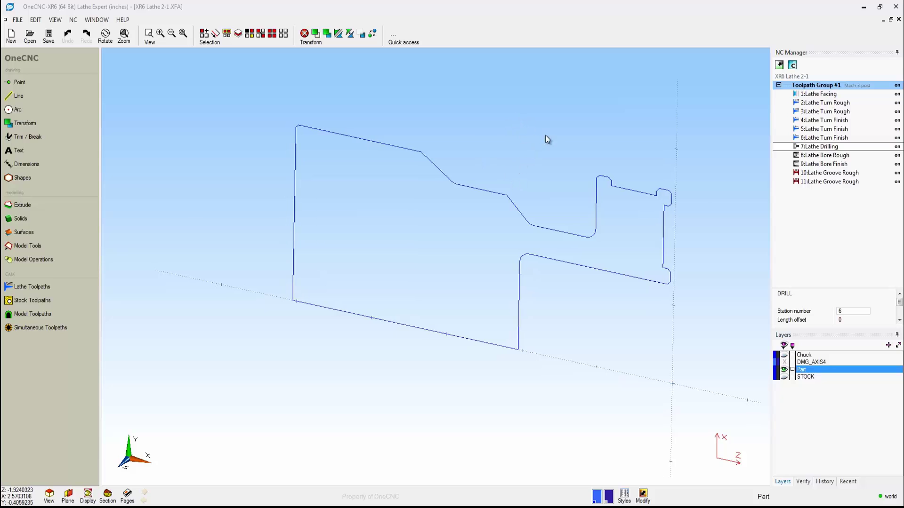
Revolve the lathe profile into a solid part with Create lathe model
left_click(46, 251)
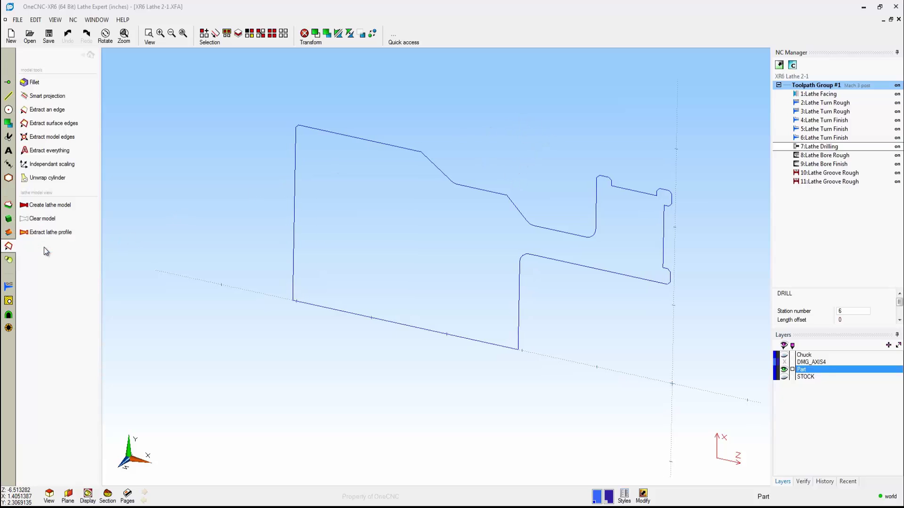
left_click(46, 206)
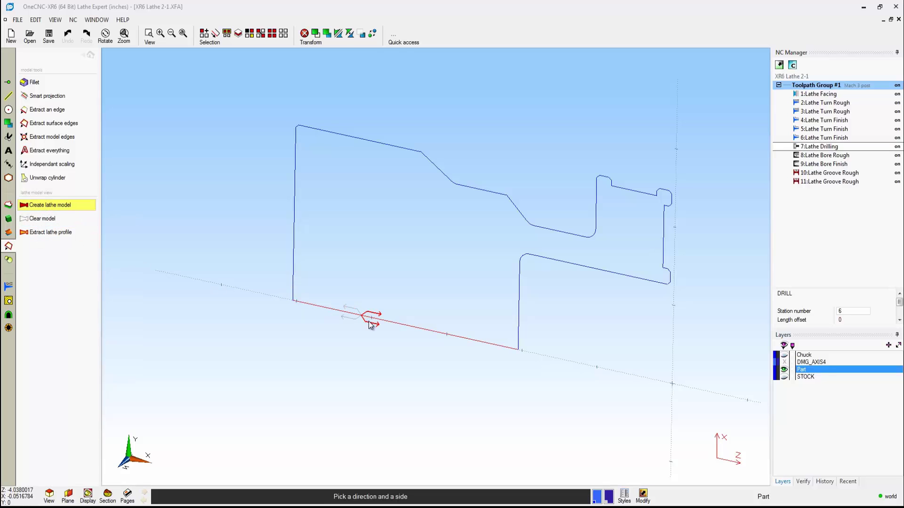
left_click(370, 324)
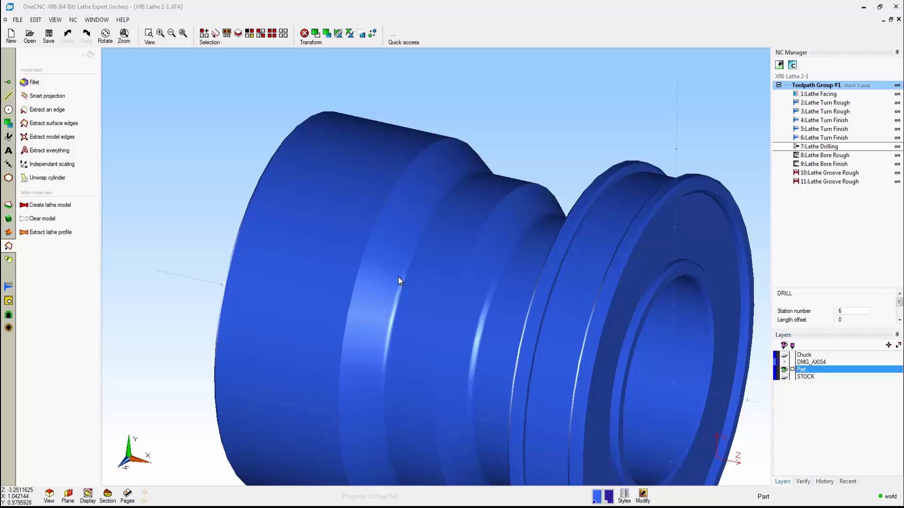
scroll(400, 278, "down", 3)
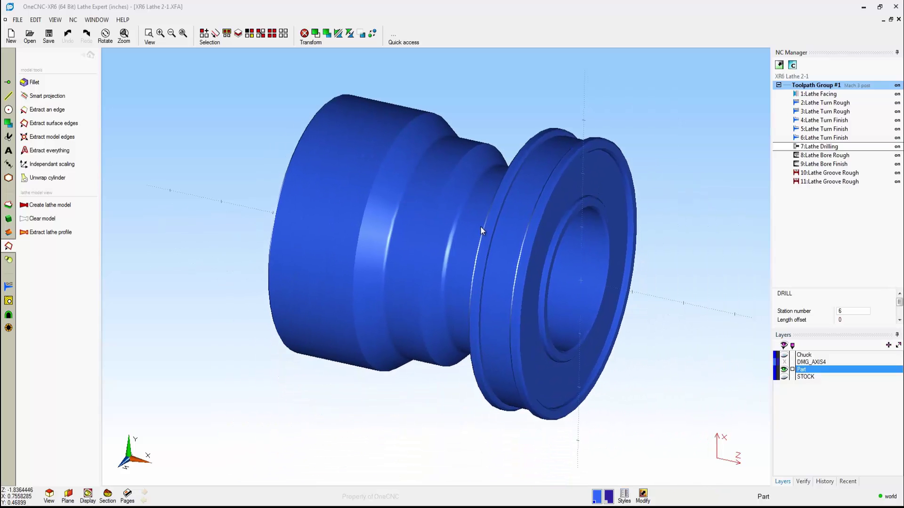
middle_click_drag(481, 227, 474, 261)
Try olive green and lavender on the part, then set its colour back to blue
left_click(597, 496)
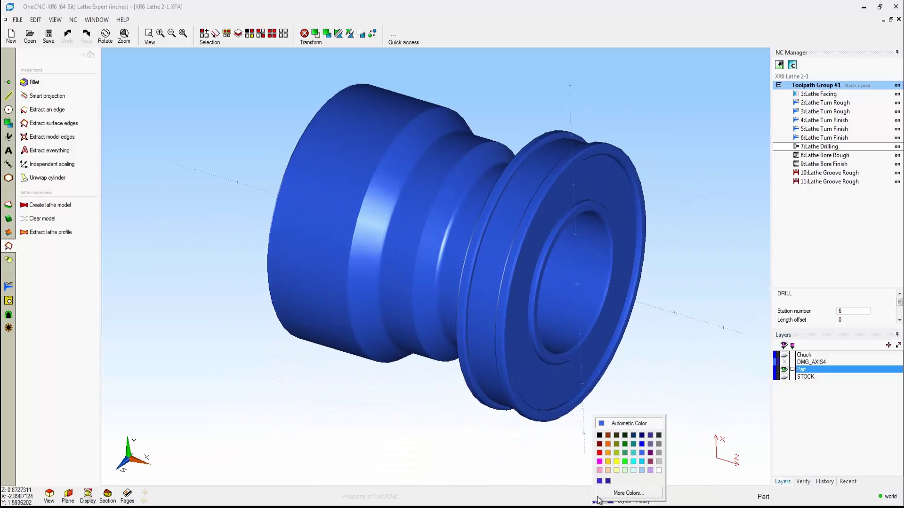
left_click(617, 452)
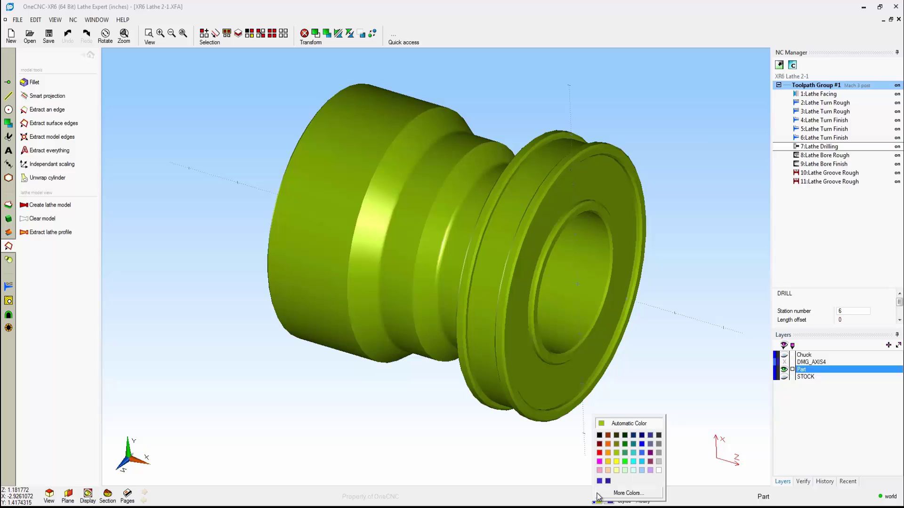
left_click(651, 470)
left_click(597, 497)
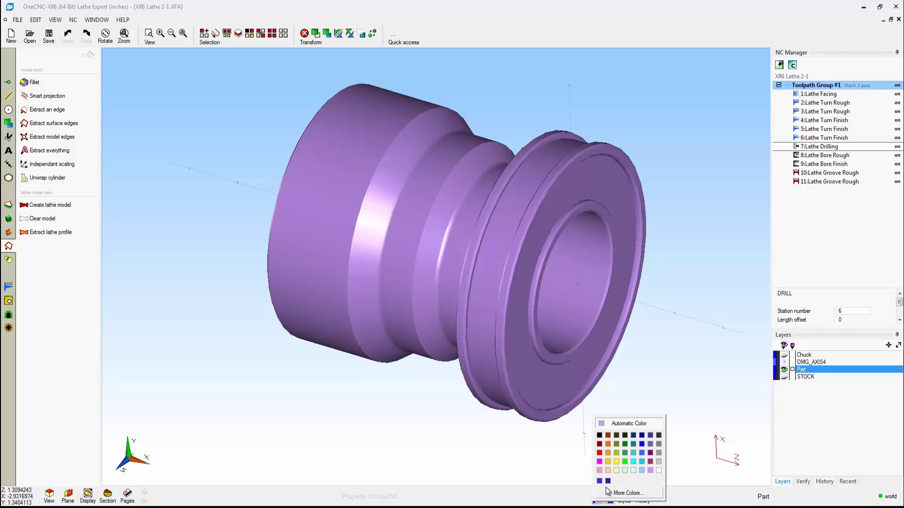
left_click(641, 453)
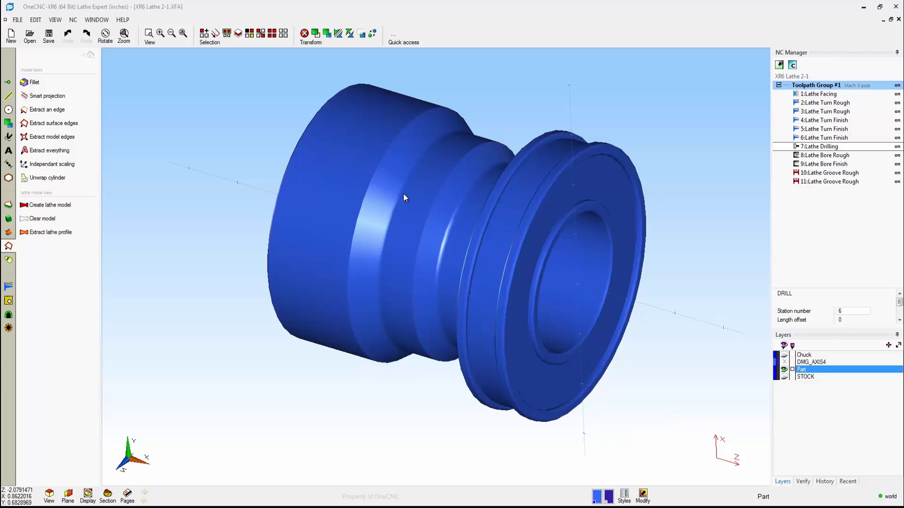
middle_click_drag(425, 227, 424, 242)
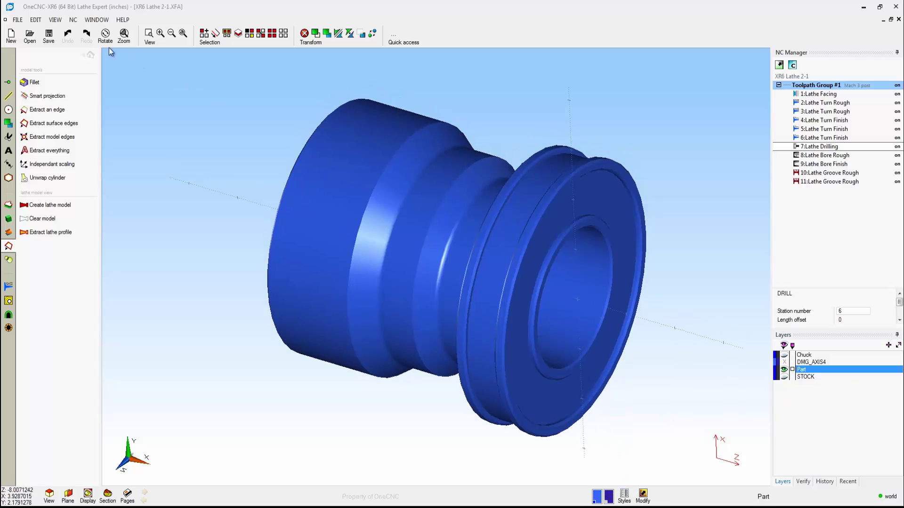
Turn on the Chuck layer so the blue part appears held in the three-jaw chuck
left_click(90, 55)
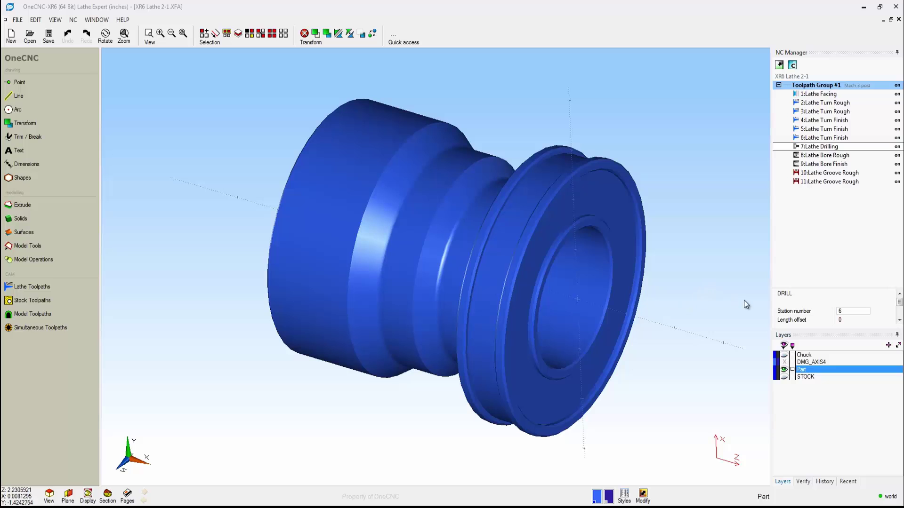
left_click(785, 359)
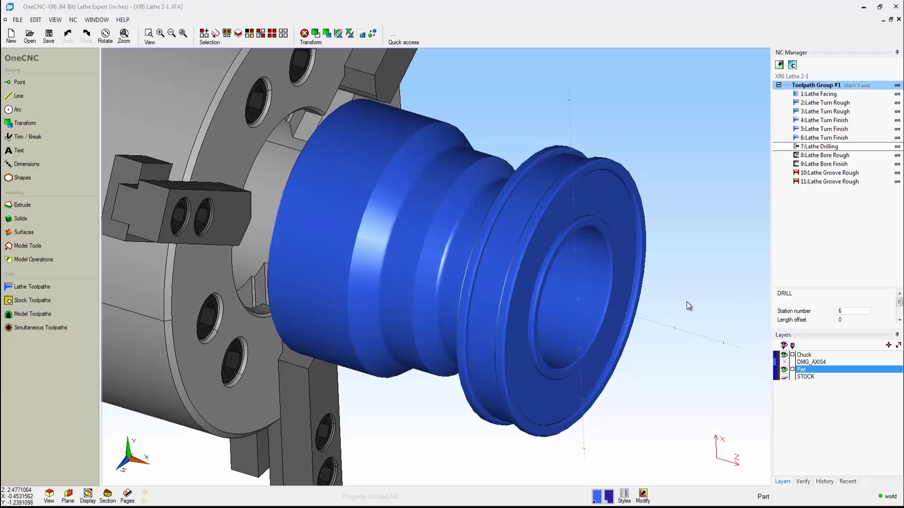
middle_click_drag(686, 307, 521, 263)
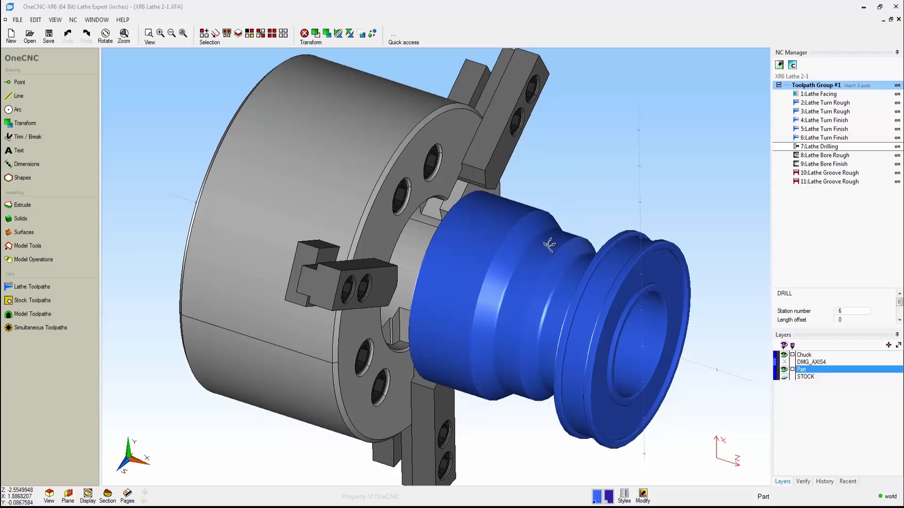
scroll(546, 238, "down", 1)
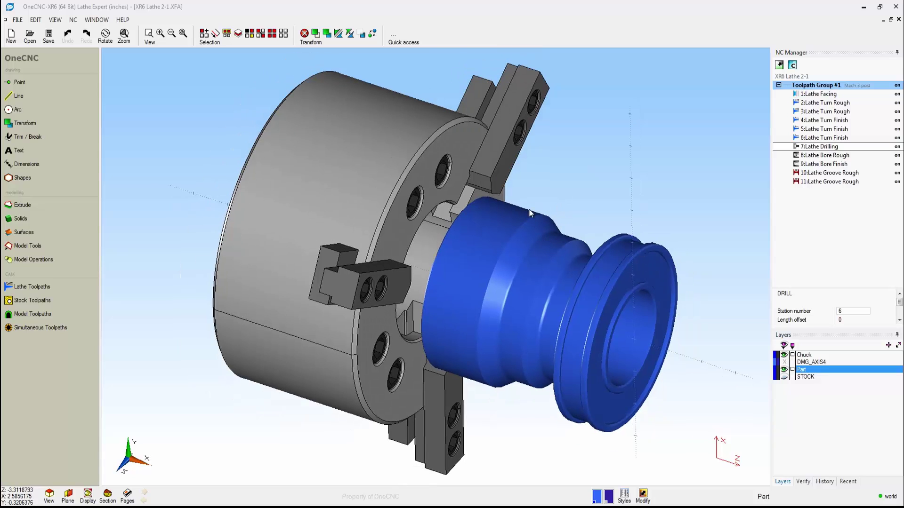
right_click(813, 88)
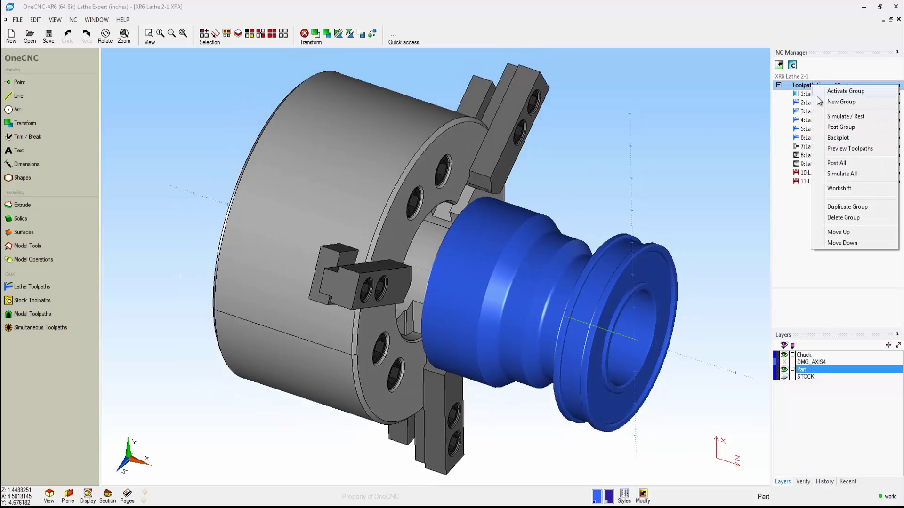
left_click(848, 148)
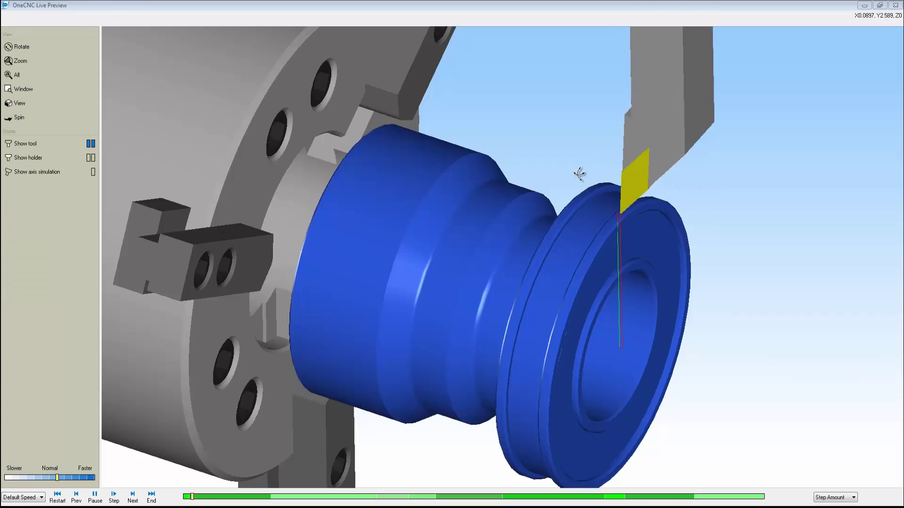
left_click(47, 65)
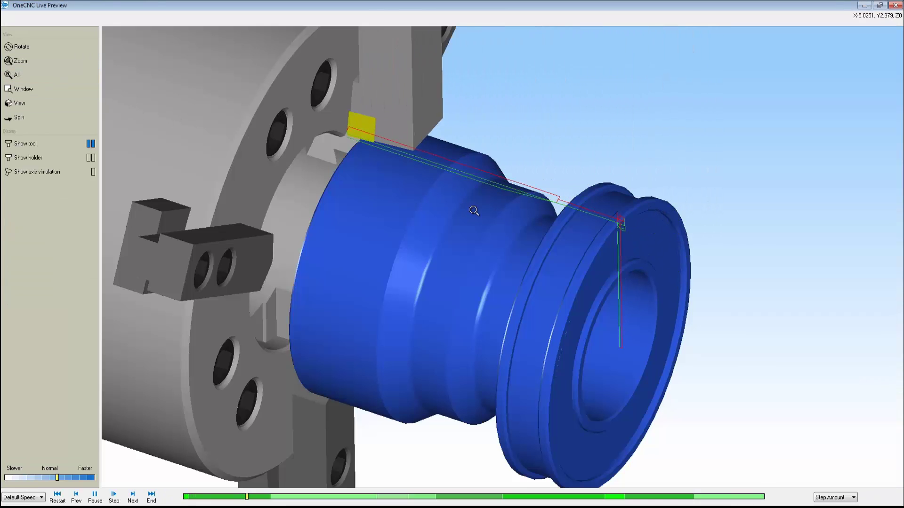
left_click_drag(480, 236, 481, 263)
middle_click_drag(514, 259, 518, 259)
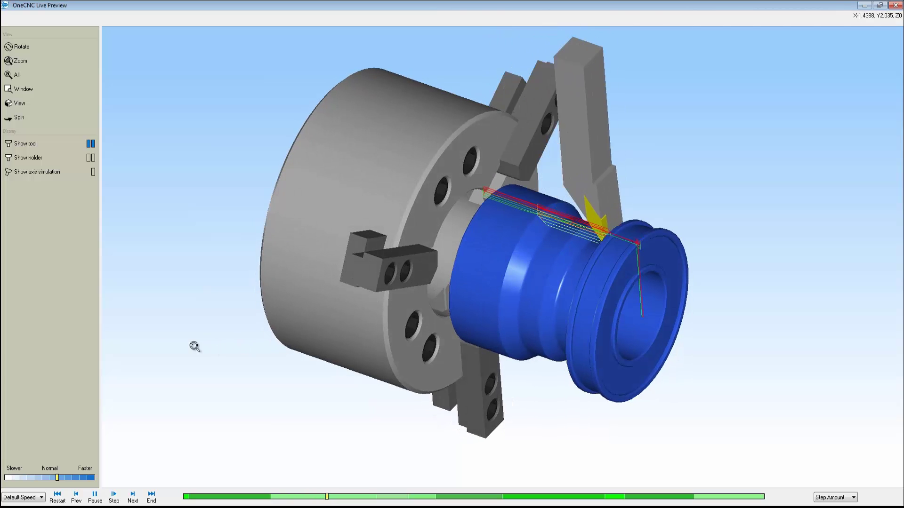
mouse_move(56, 478)
left_mouse_down()
mouse_move(38, 479)
mouse_move(51, 480)
left_mouse_up()
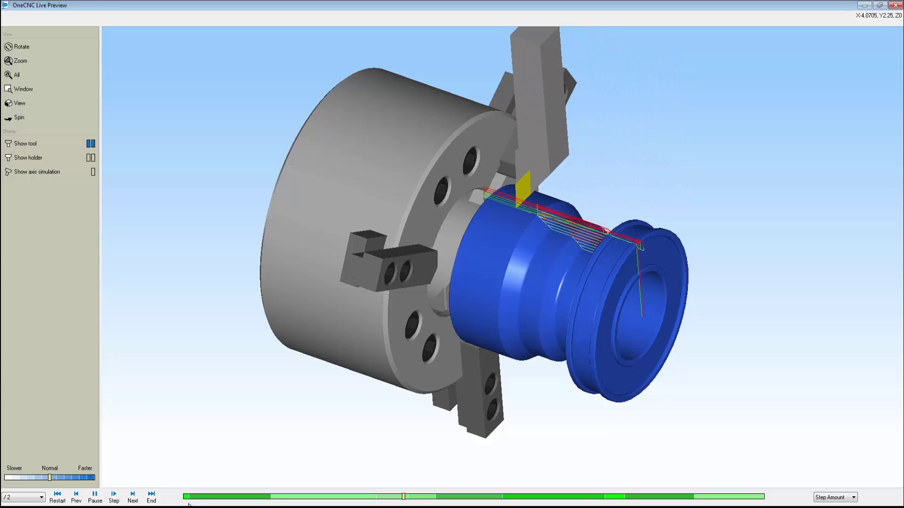
left_click_drag(423, 264, 449, 264)
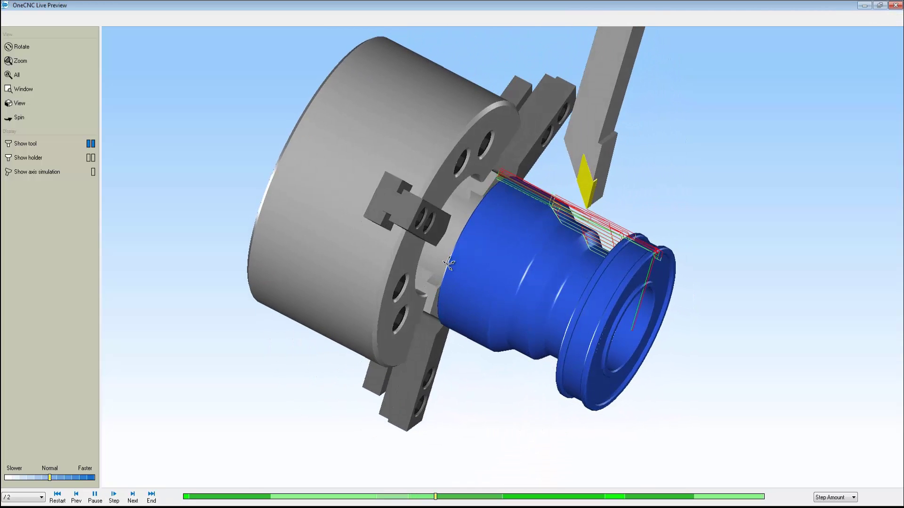
scroll(497, 210, "down", 2)
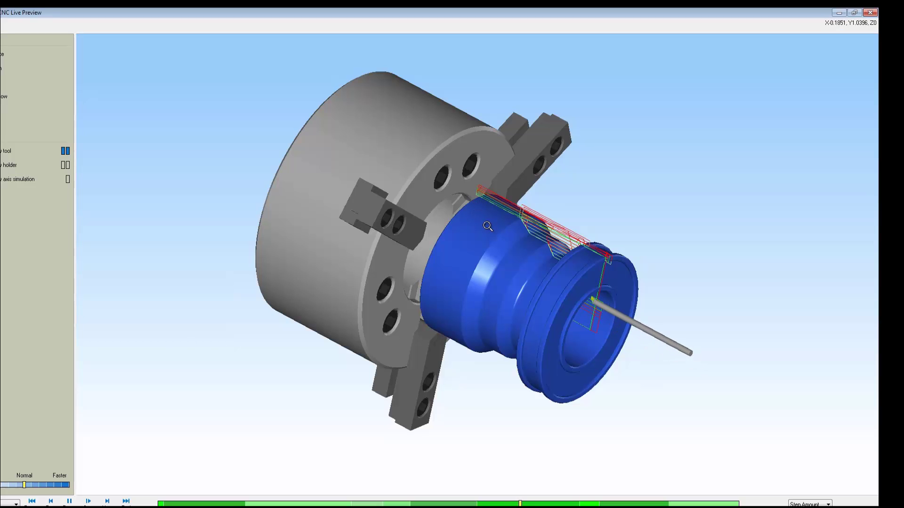
left_click(870, 12)
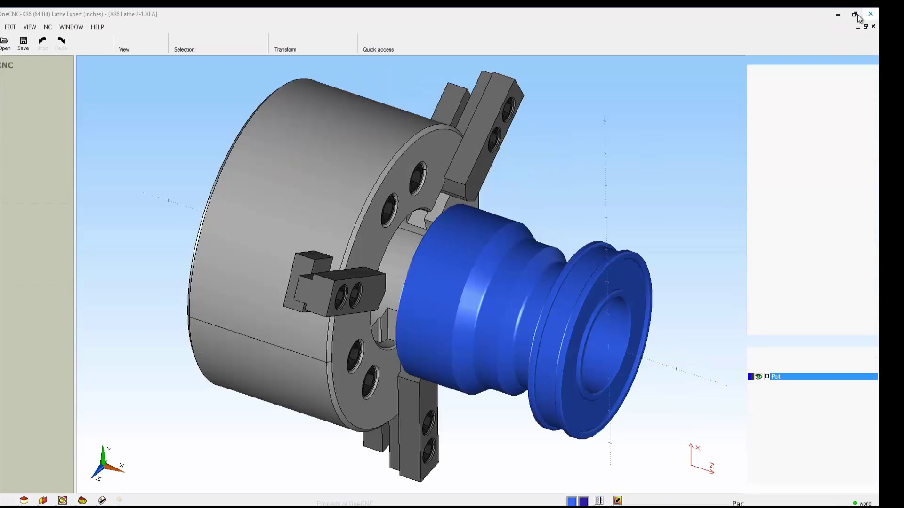
middle_click_drag(603, 182, 592, 183)
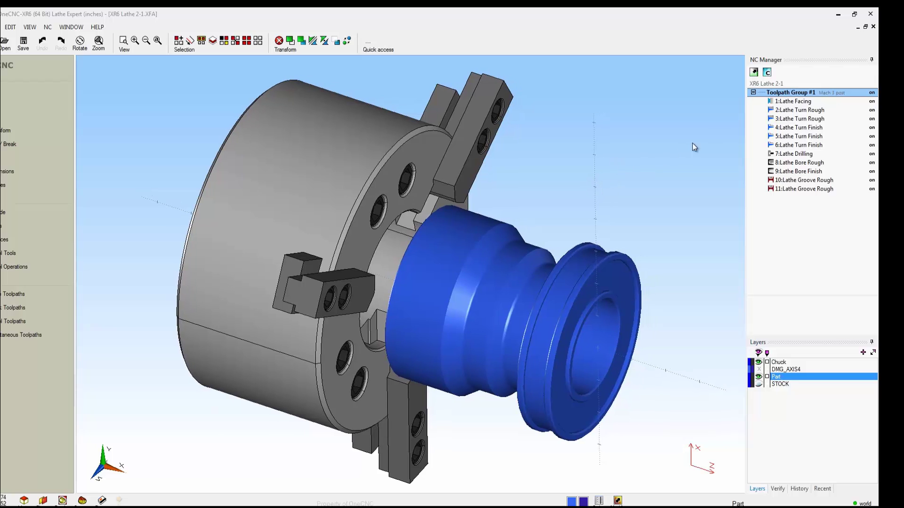
right_click(784, 94)
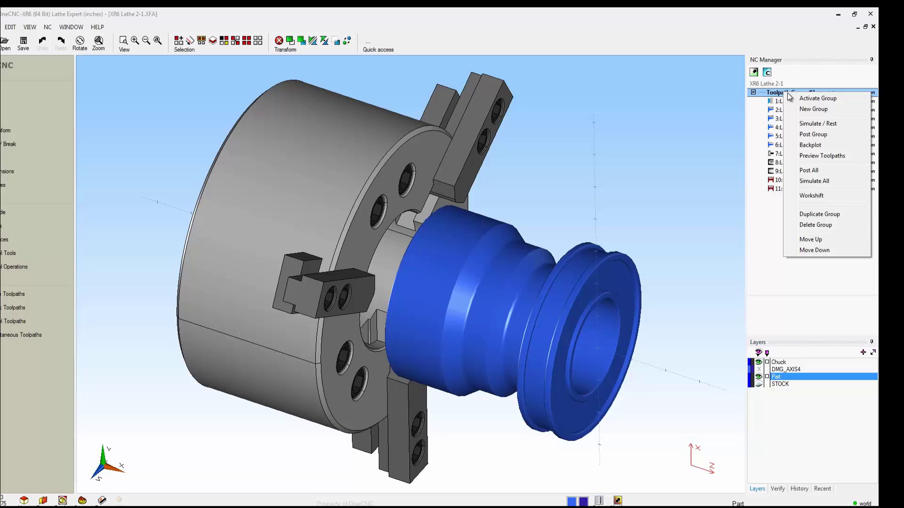
left_click(811, 123)
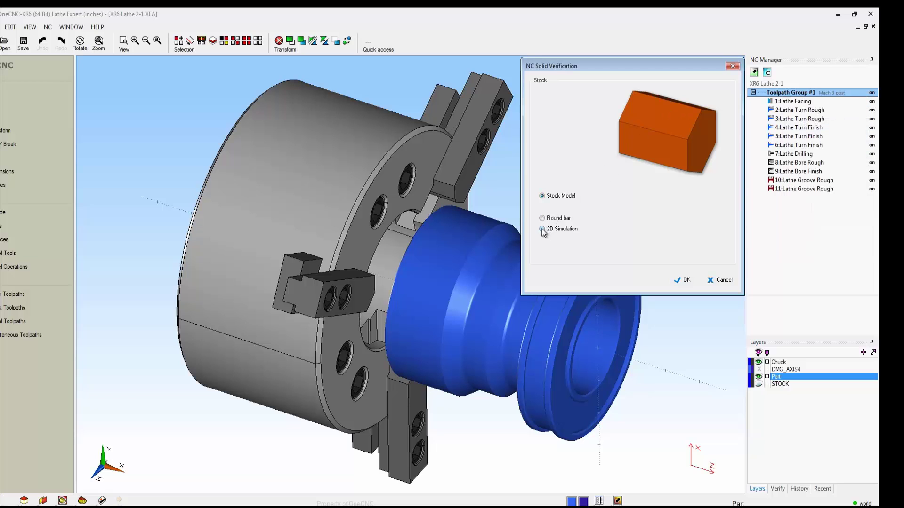
left_click(542, 230)
left_click(685, 281)
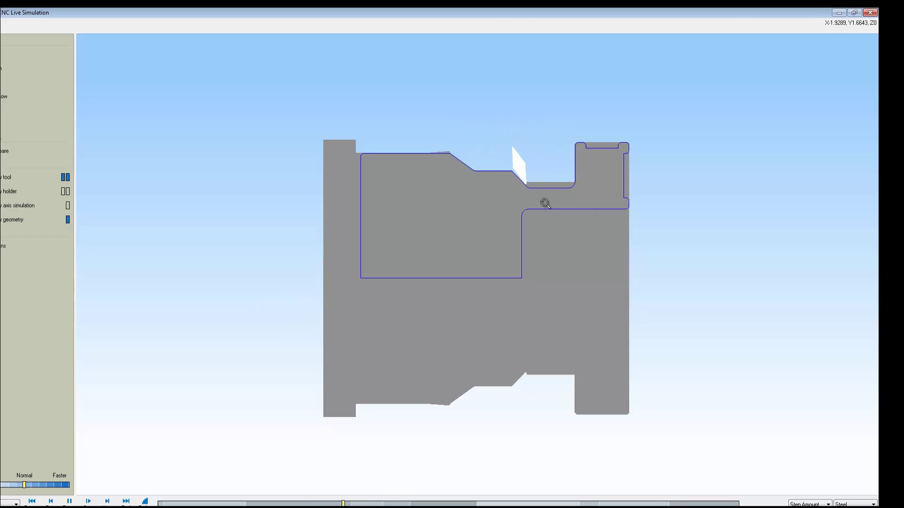
left_click(871, 13)
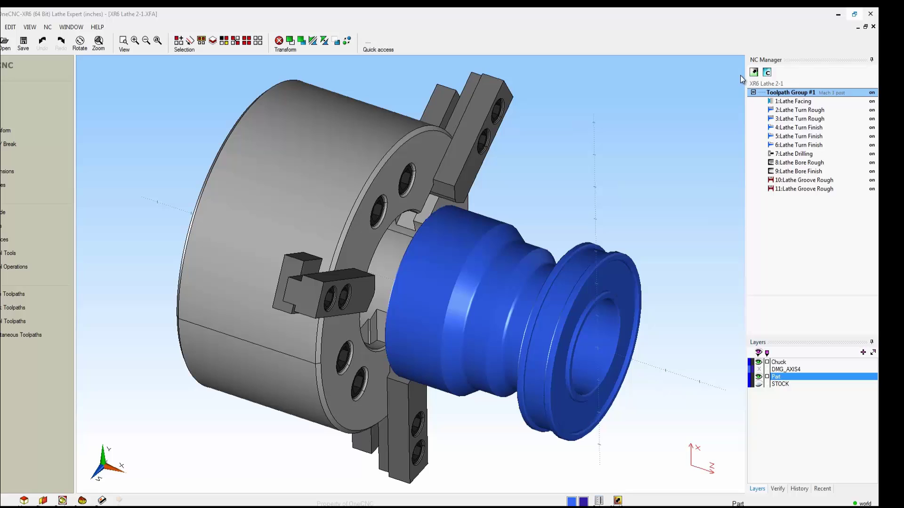
Run a Simulate / Rest live simulation from a stock model, then close the simulation window
right_click(784, 92)
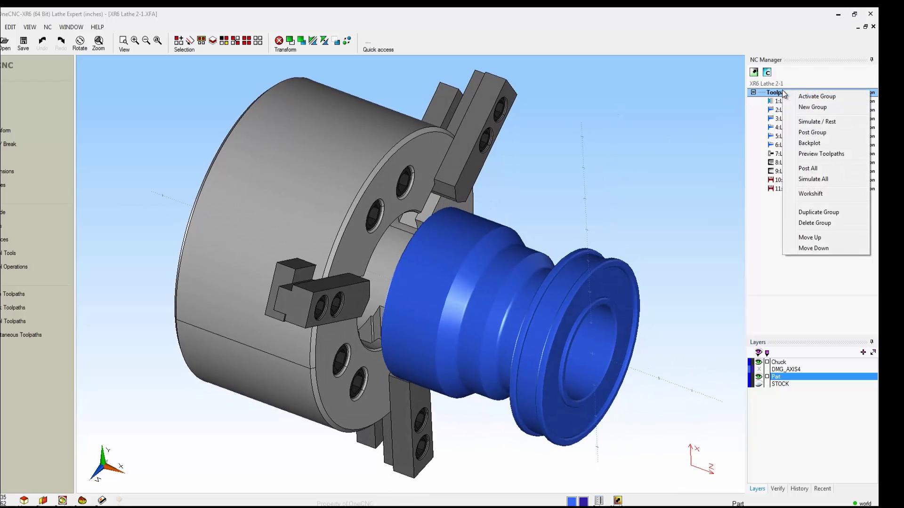
left_click(807, 124)
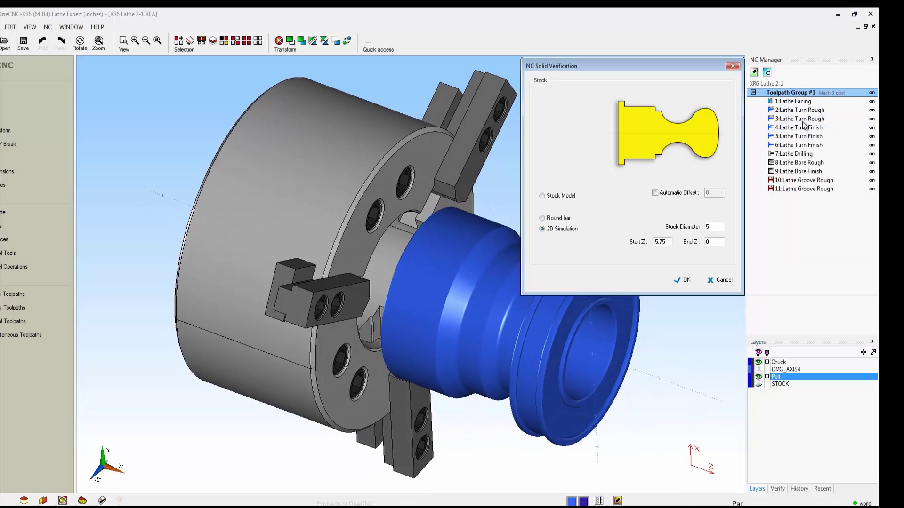
left_click(542, 196)
left_click(686, 281)
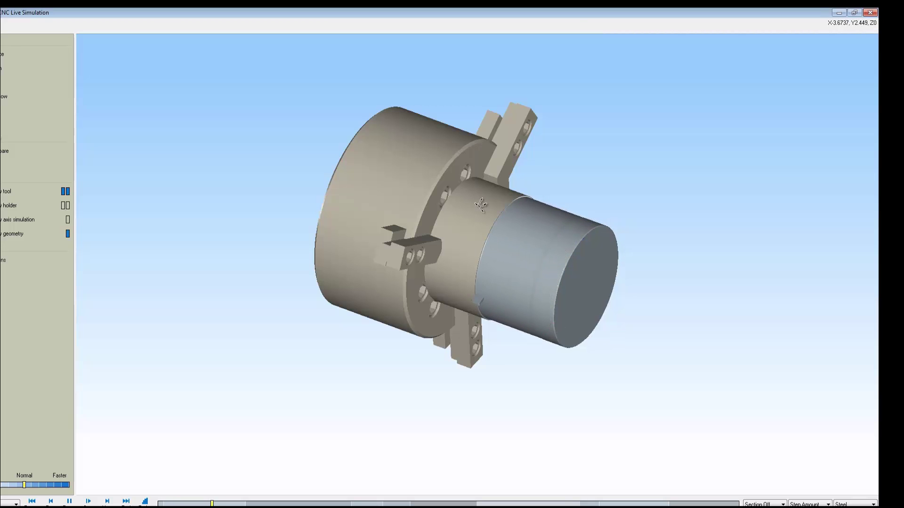
middle_click_drag(480, 195, 518, 155)
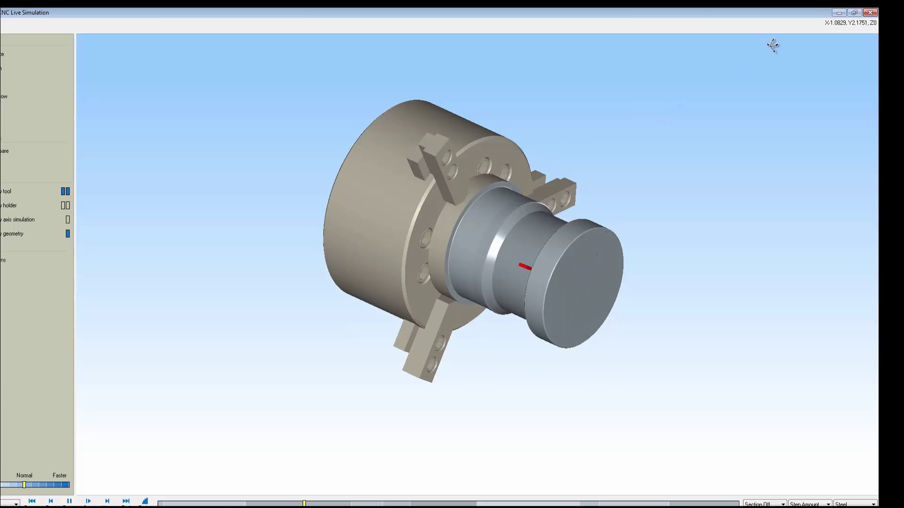
left_click(870, 12)
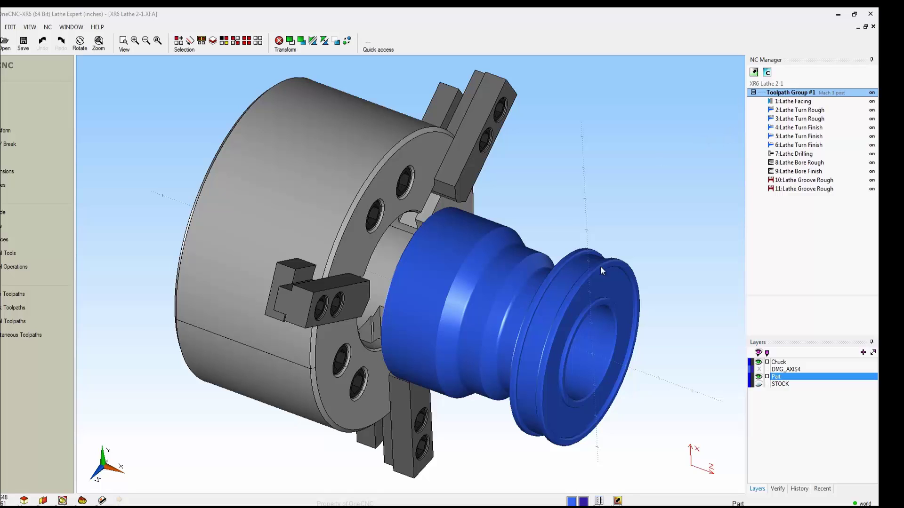
Preview the 2:Lathe Turn Rough toolpath's OD Rough Right 80 Deg cuts, then close the preview
left_click(804, 111)
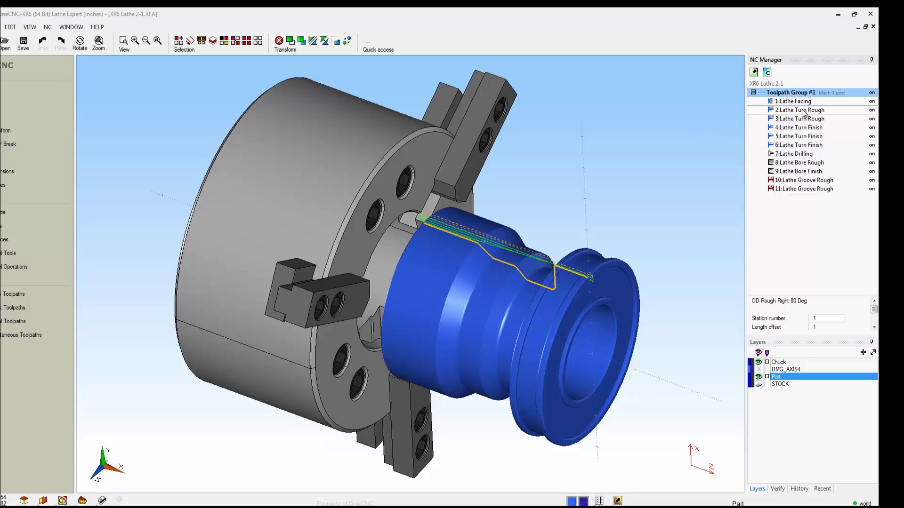
right_click(802, 114)
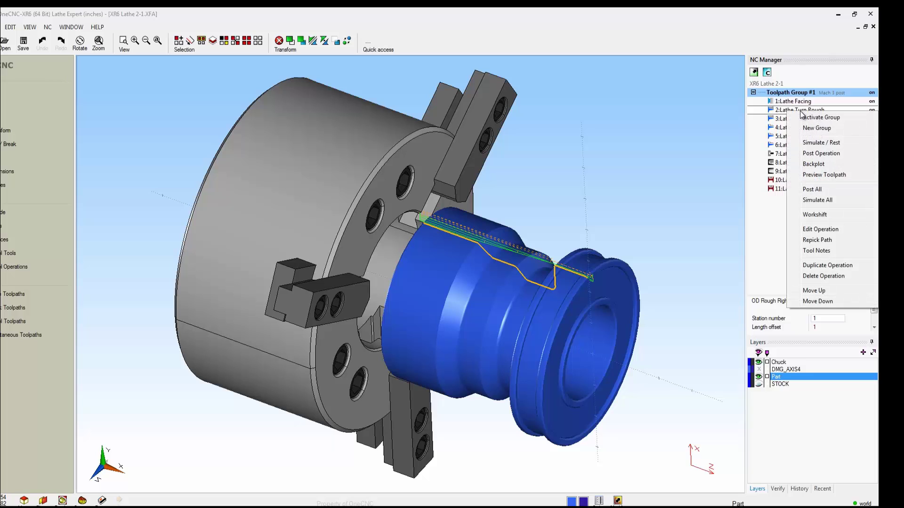
left_click(819, 175)
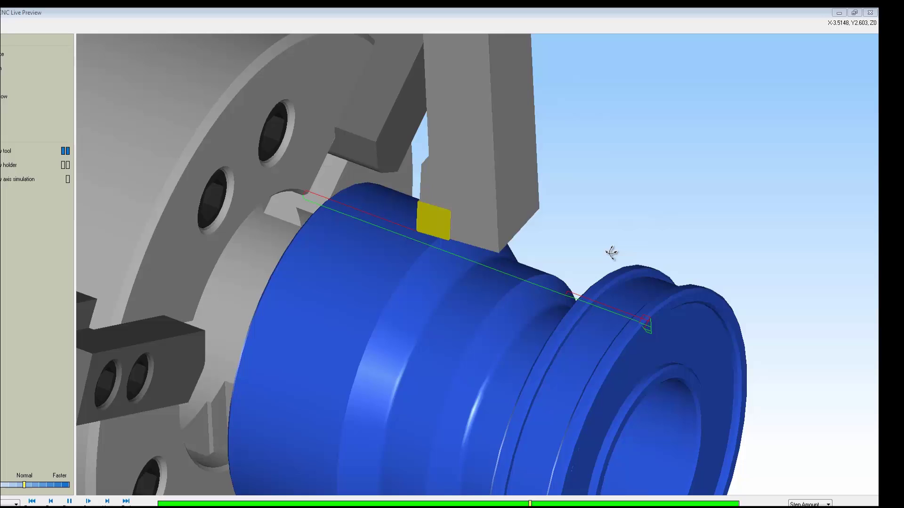
left_click(871, 13)
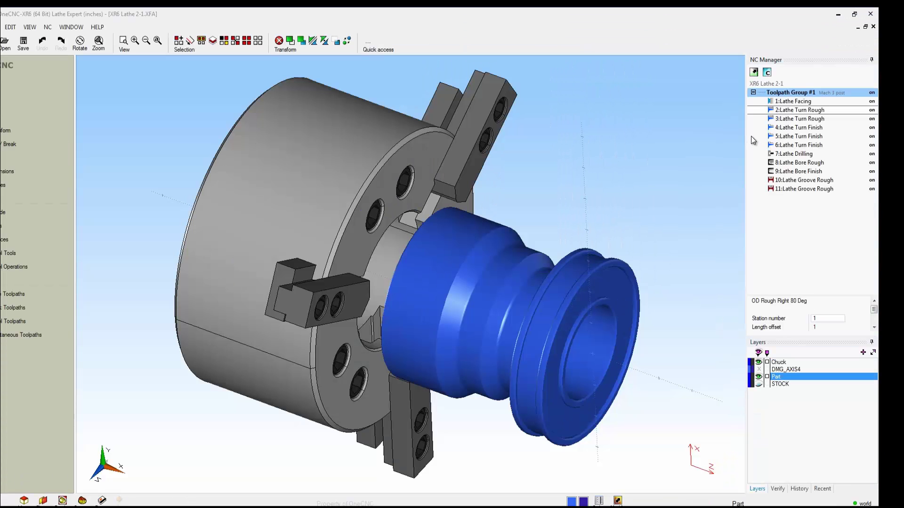
Run a Simulate / Rest stock-model simulation from 1:Lathe Facing, then close NC Live Simulation
left_click(790, 104)
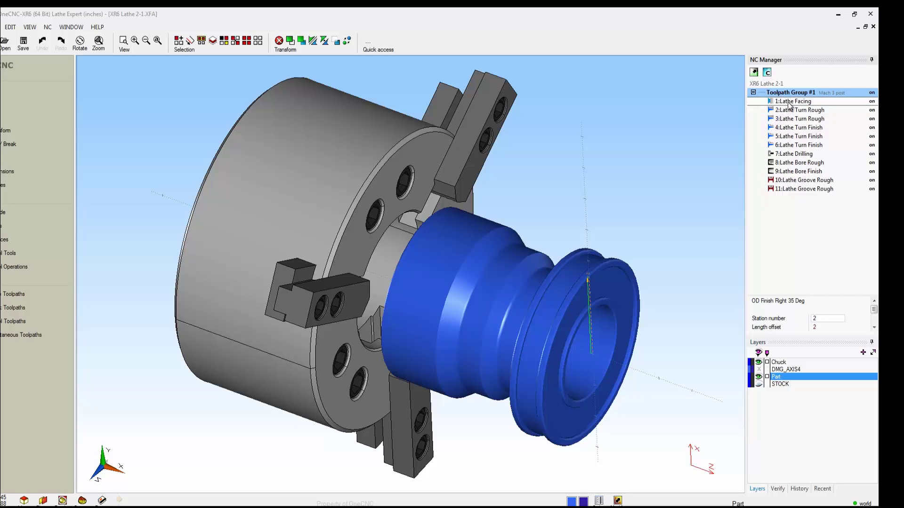
right_click(789, 104)
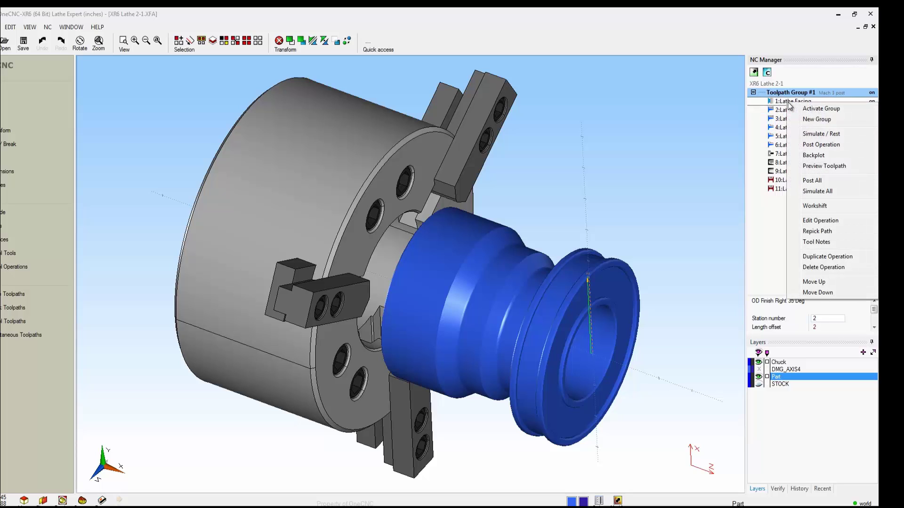
left_click(810, 136)
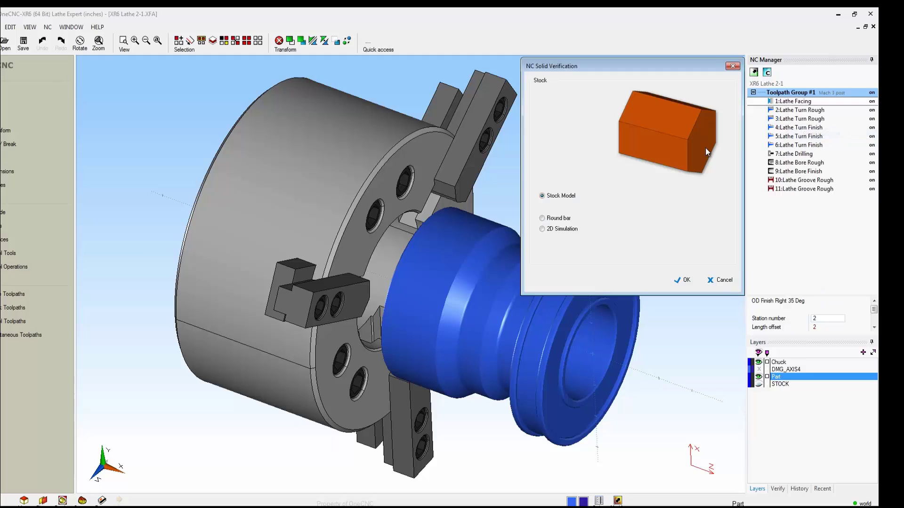
left_click(685, 282)
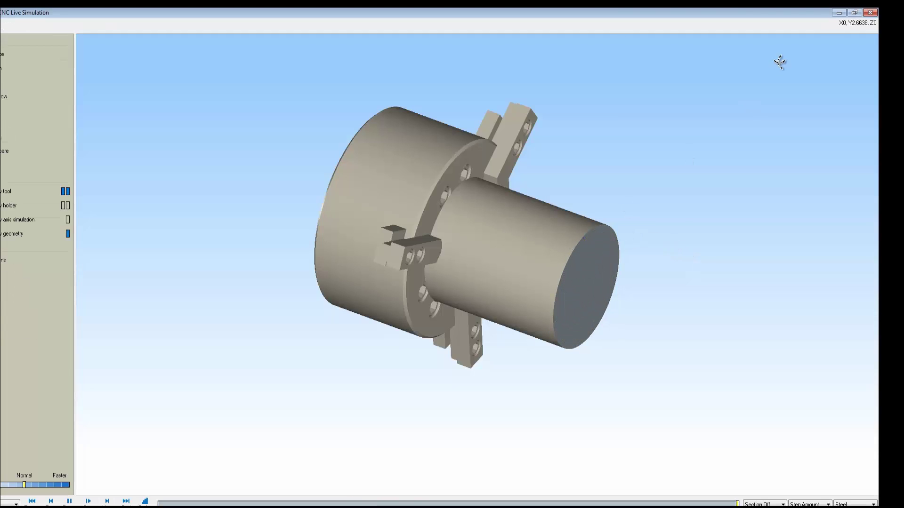
left_click(869, 13)
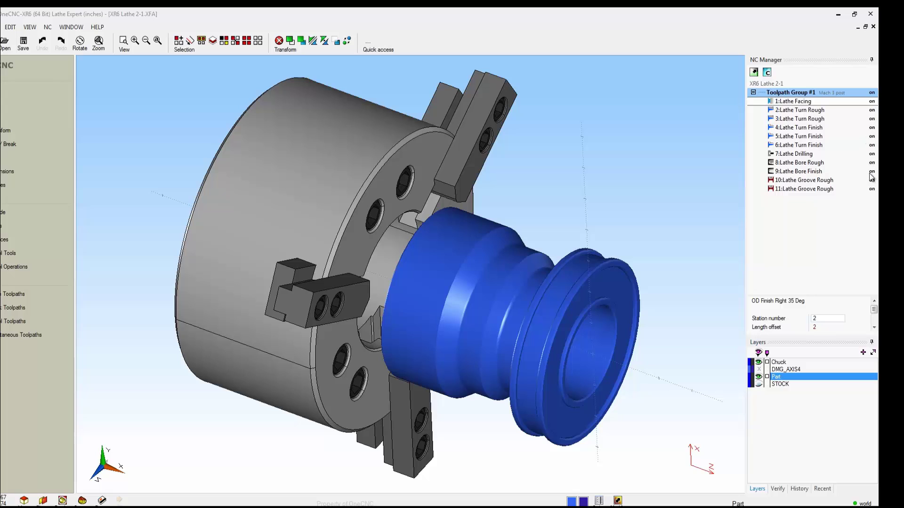
Switch off toolpaths 5 through 11, from Lathe Turn Finish to Lathe Groove Rough
left_click(871, 136)
left_click(872, 145)
left_click(871, 154)
left_click(872, 162)
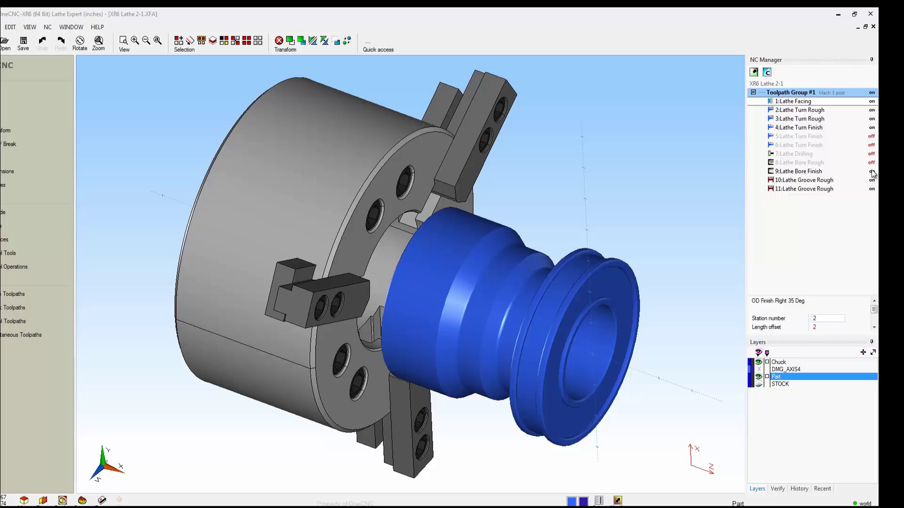
left_click(872, 172)
left_click(871, 180)
left_click(872, 189)
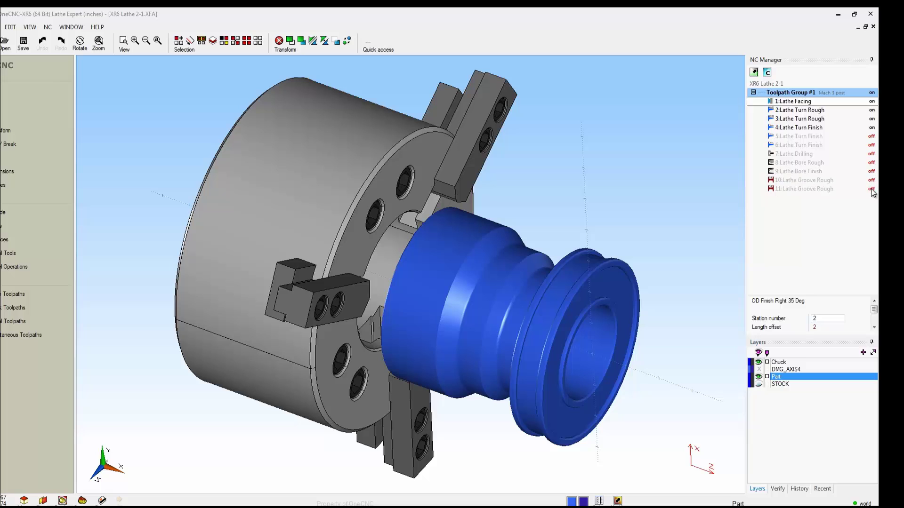
Preview Toolpath Group #1's remaining active toolpaths 1–4, then close the preview
right_click(823, 96)
left_click(829, 155)
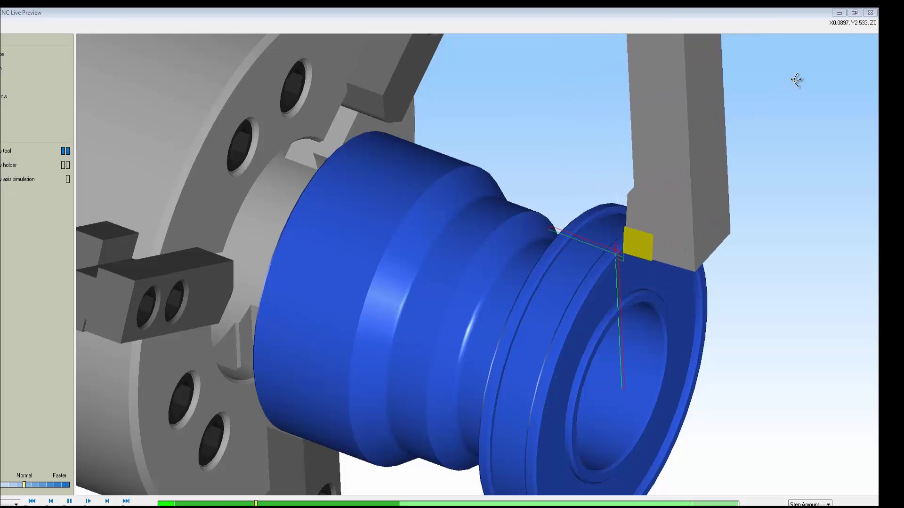
left_click(870, 12)
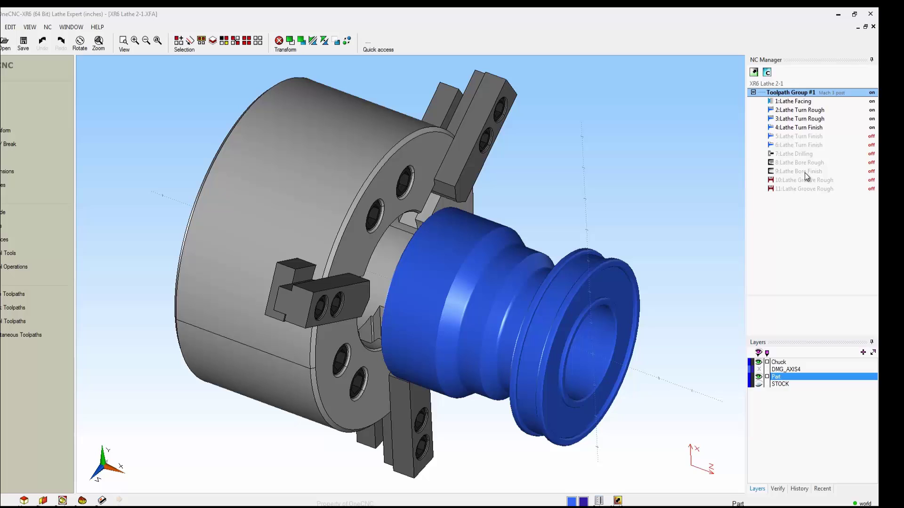
Switch toolpaths 5 through 11 back on so all eleven are active
left_click(871, 136)
left_click(871, 144)
left_click(872, 153)
left_click(872, 162)
left_click(872, 171)
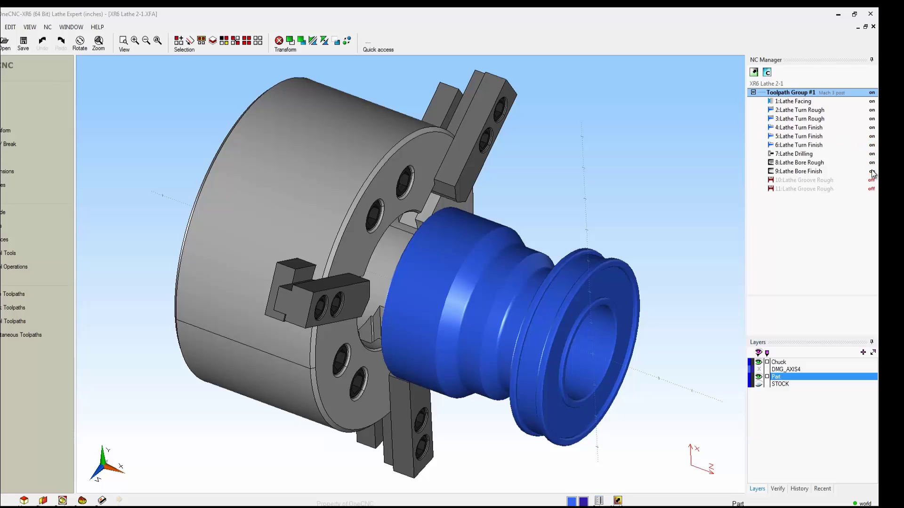
left_click(872, 180)
left_click(871, 189)
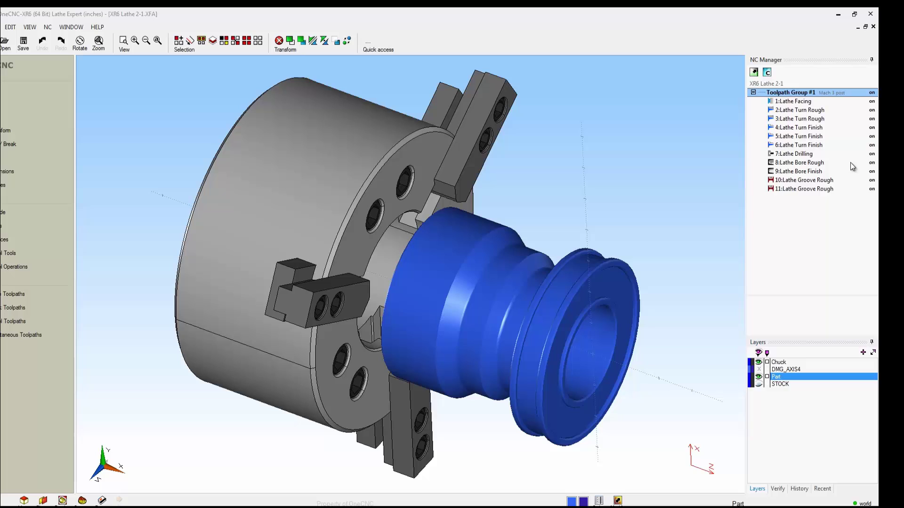
Post Toolpath Group #1 with the Fanuc OT post and save it as XR6 Lathe 2-1.NC
right_click(812, 96)
left_click(824, 136)
left_click_drag(479, 136, 501, 110)
left_click(510, 138)
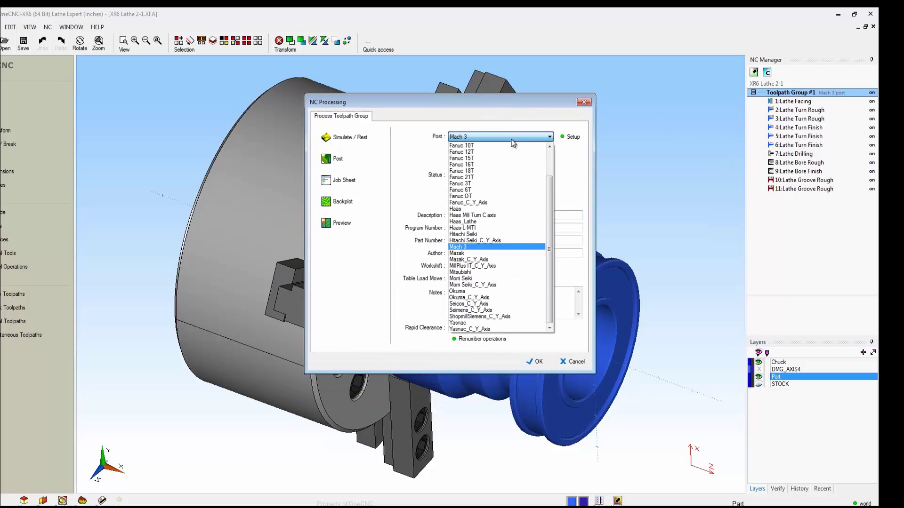
left_click(479, 196)
left_click(346, 161)
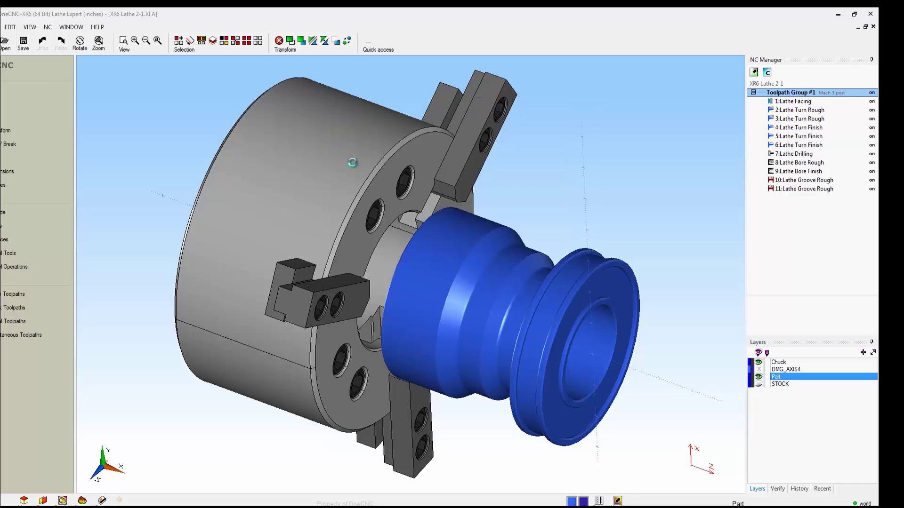
left_click(799, 321)
Enlarge the OneCNC Link editor, scroll through XR6 Lathe 2-1.NC's G-code, then close it
left_click_drag(414, 178, 291, 68)
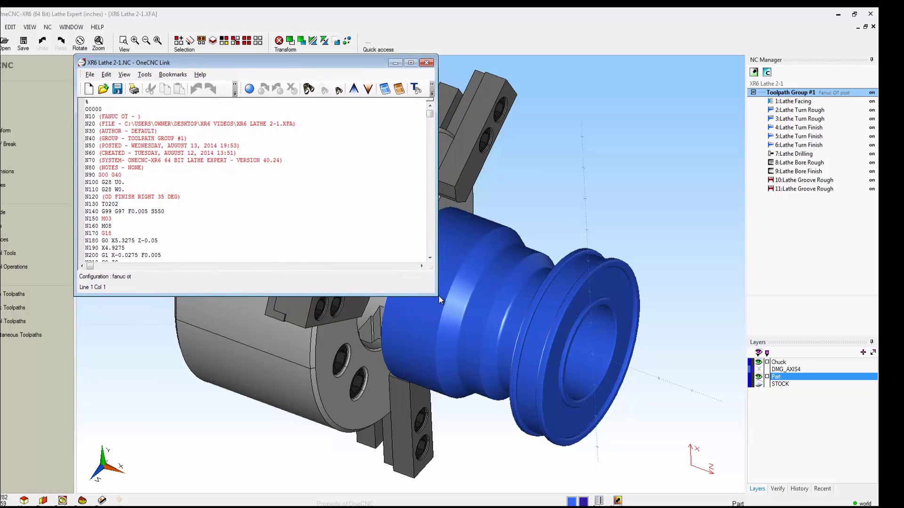
left_click_drag(438, 296, 739, 485)
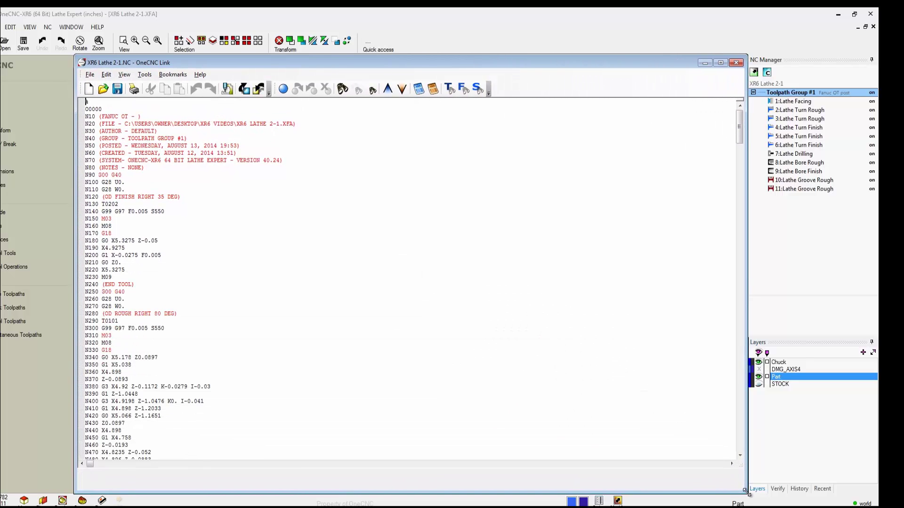
scroll(181, 219, "down", 2)
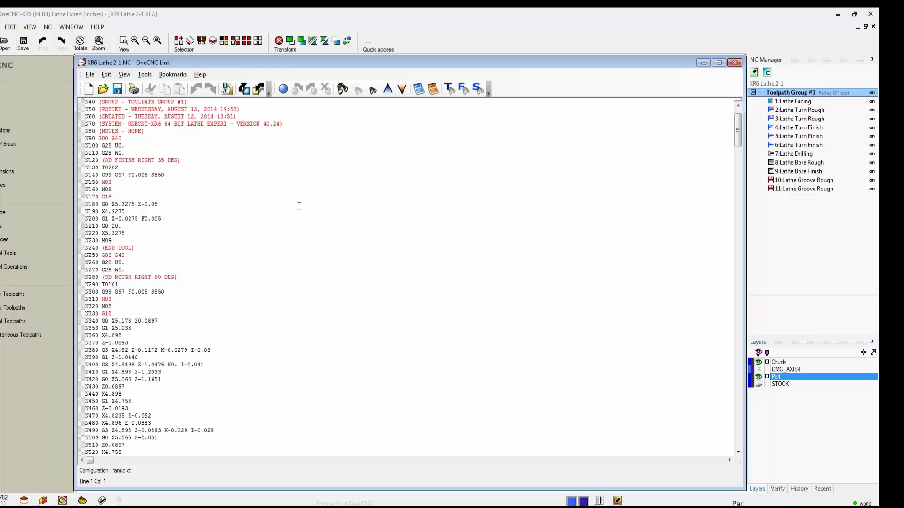
left_click(734, 62)
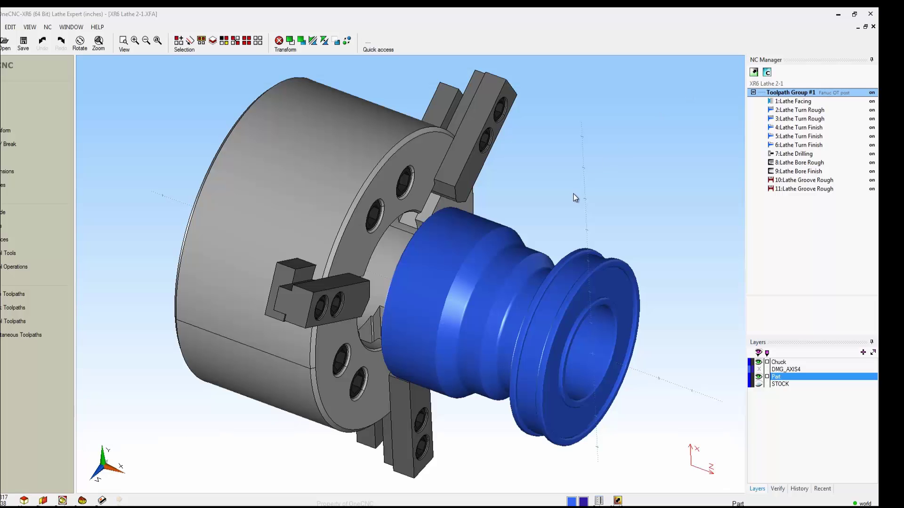
middle_click_drag(560, 198, 560, 204)
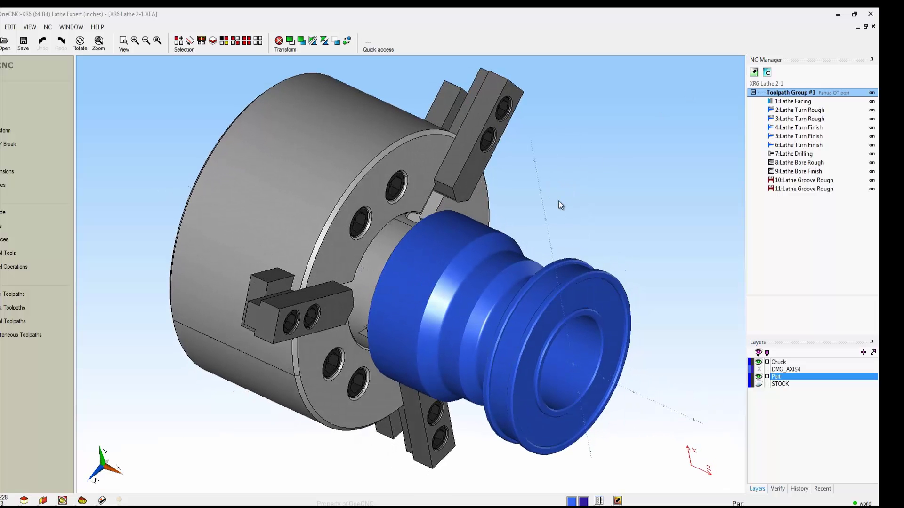